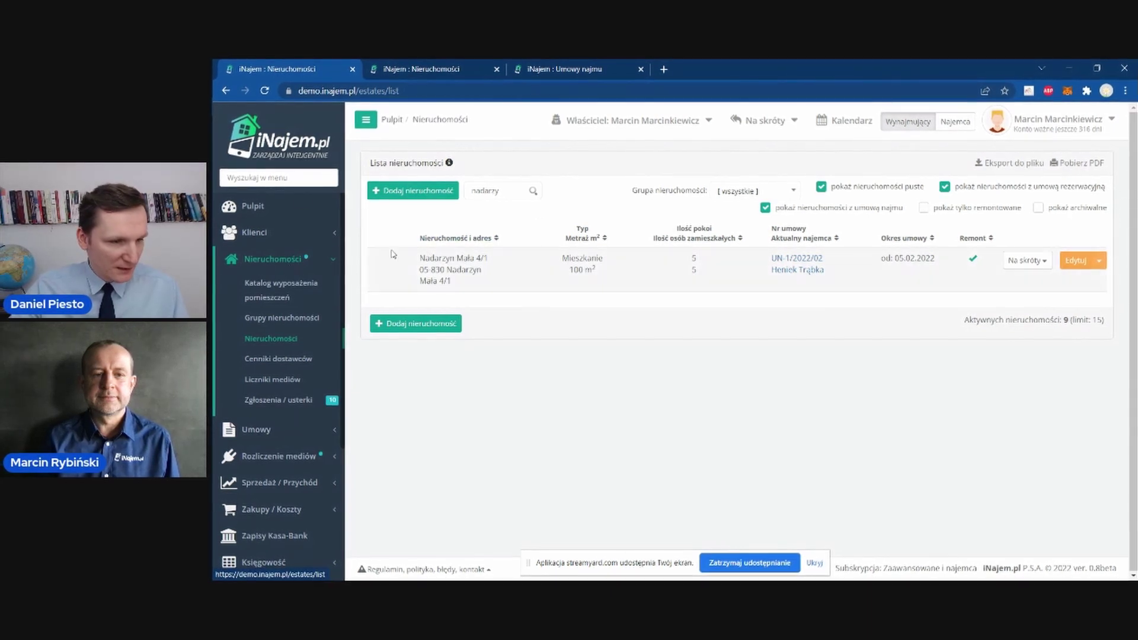
# Step: Preview the Nadarzyn apartment's location on the map, zoomed out to show Warszawa, and close the preview
pyautogui.click(455, 271)
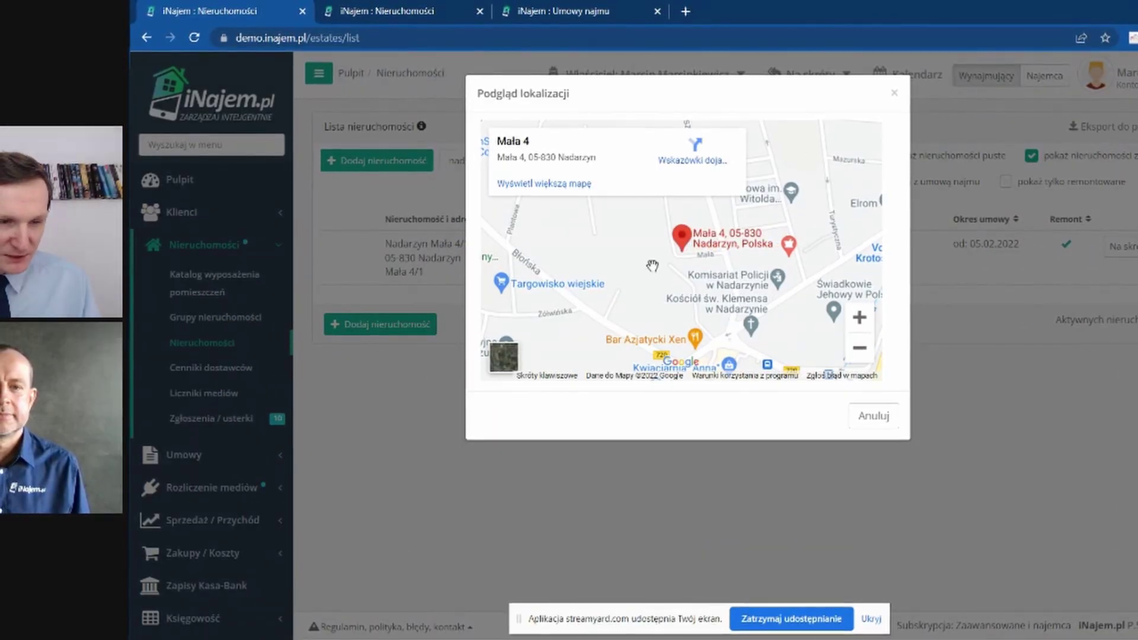
pyautogui.scroll(-1, 652, 266)
pyautogui.click(859, 348)
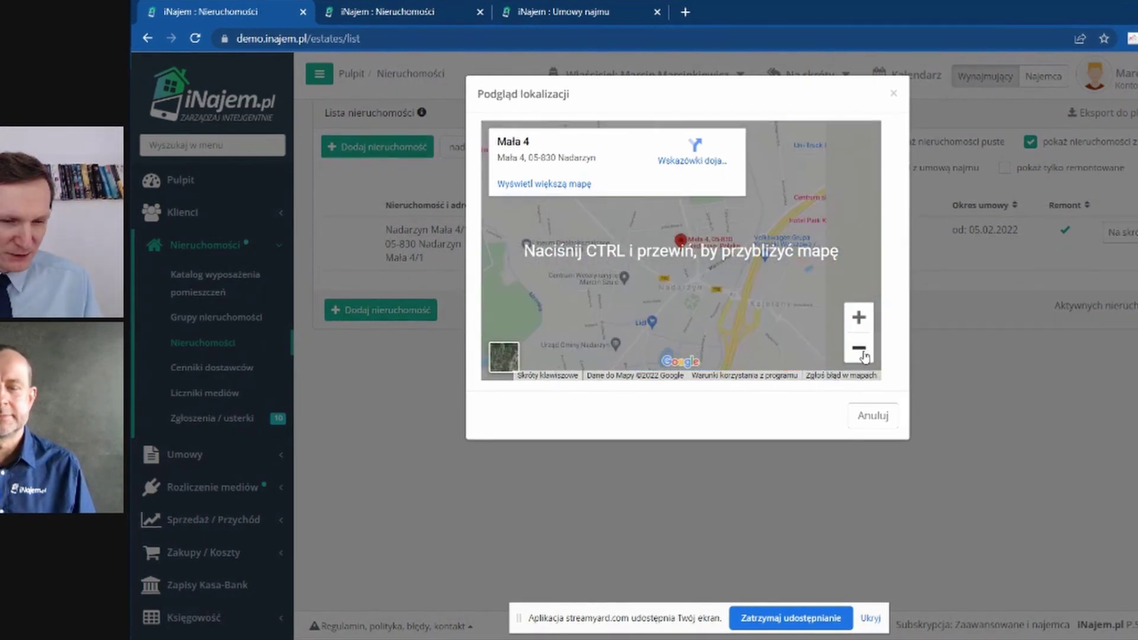
pyautogui.click(860, 350)
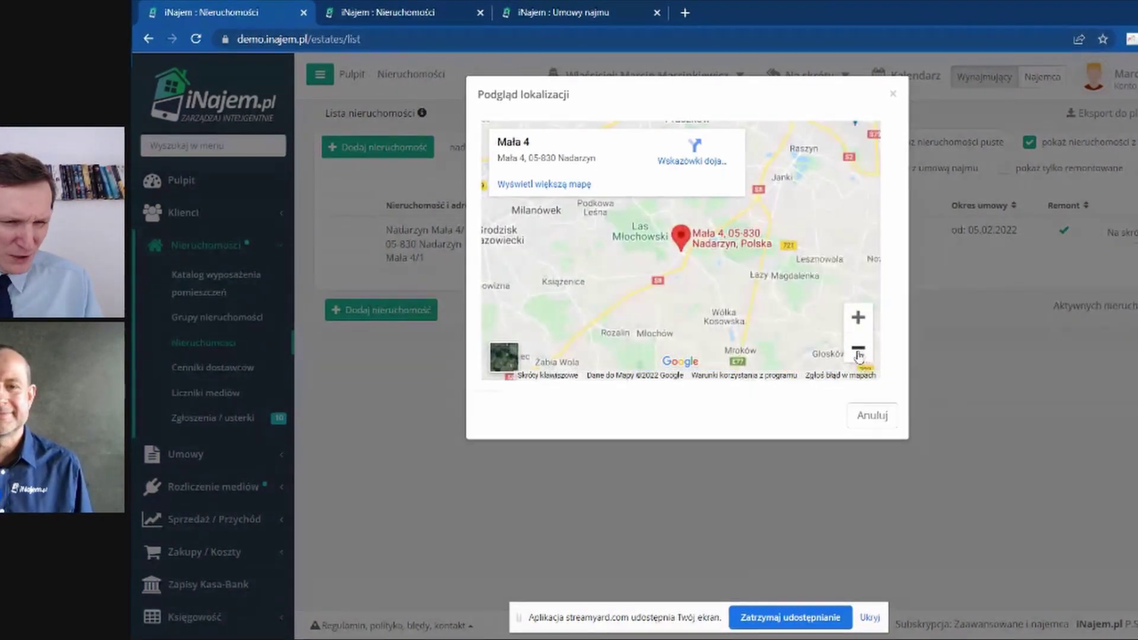
pyautogui.click(858, 350)
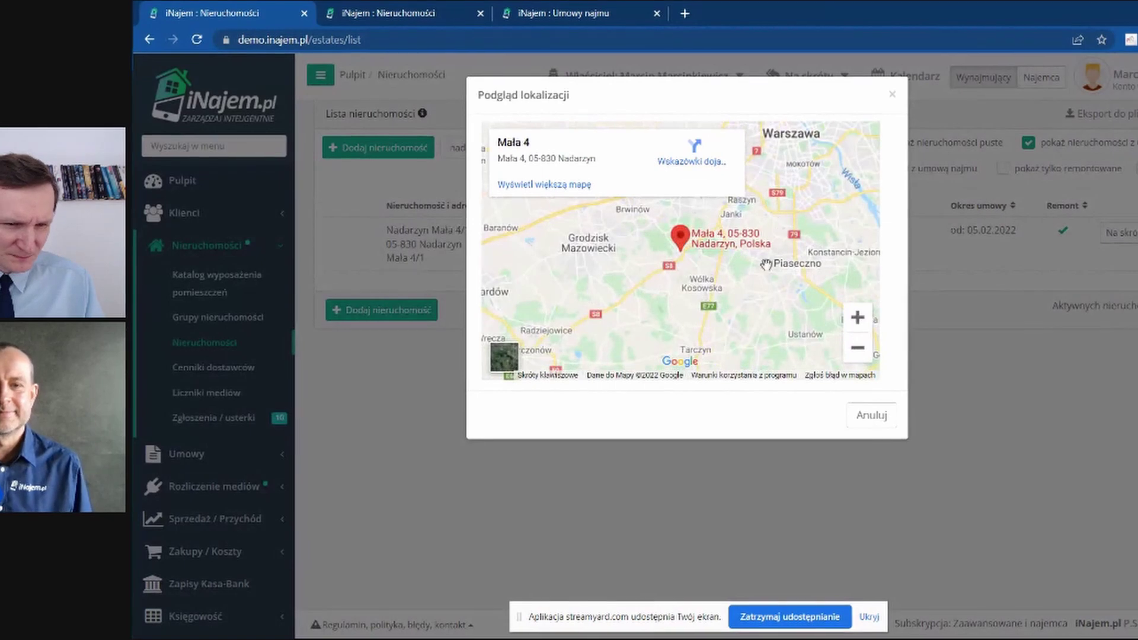
pyautogui.click(891, 95)
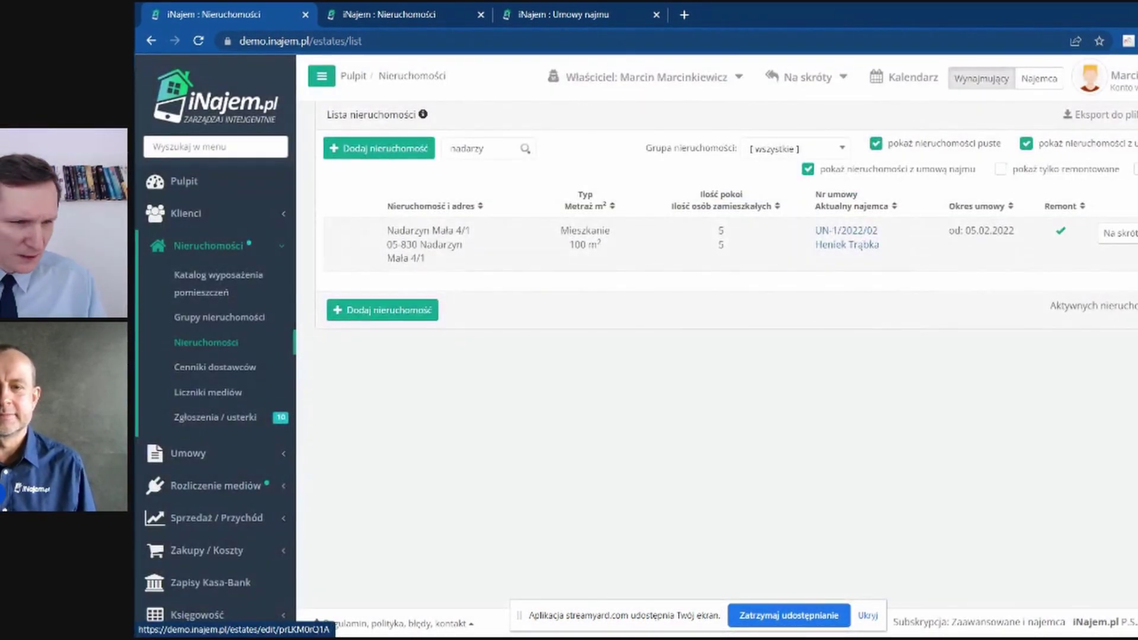
# Step: Open the Nadarzyn apartment's record and look over its basic data and search listing settings
pyautogui.click(428, 237)
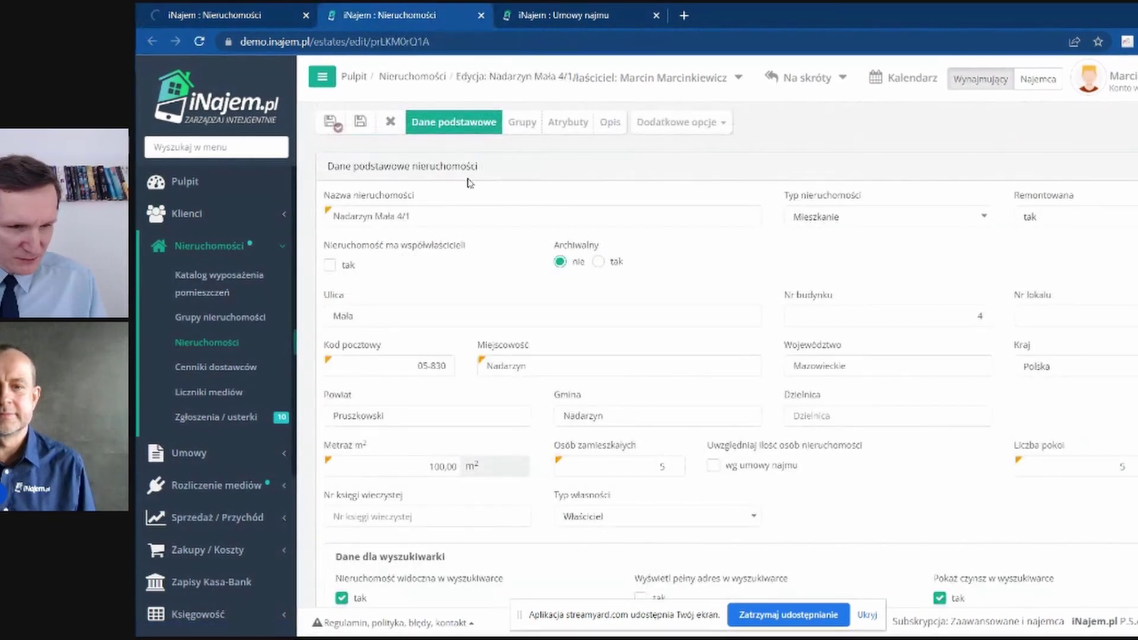
pyautogui.scroll(-5, 470, 184)
pyautogui.scroll(2, 473, 196)
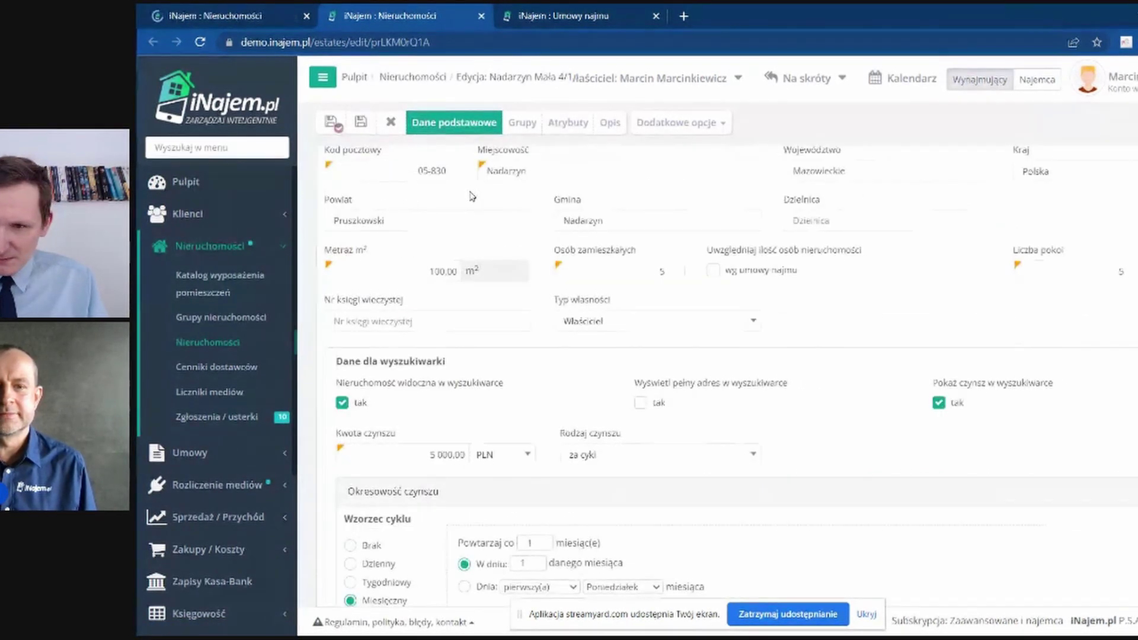
pyautogui.scroll(3, 471, 201)
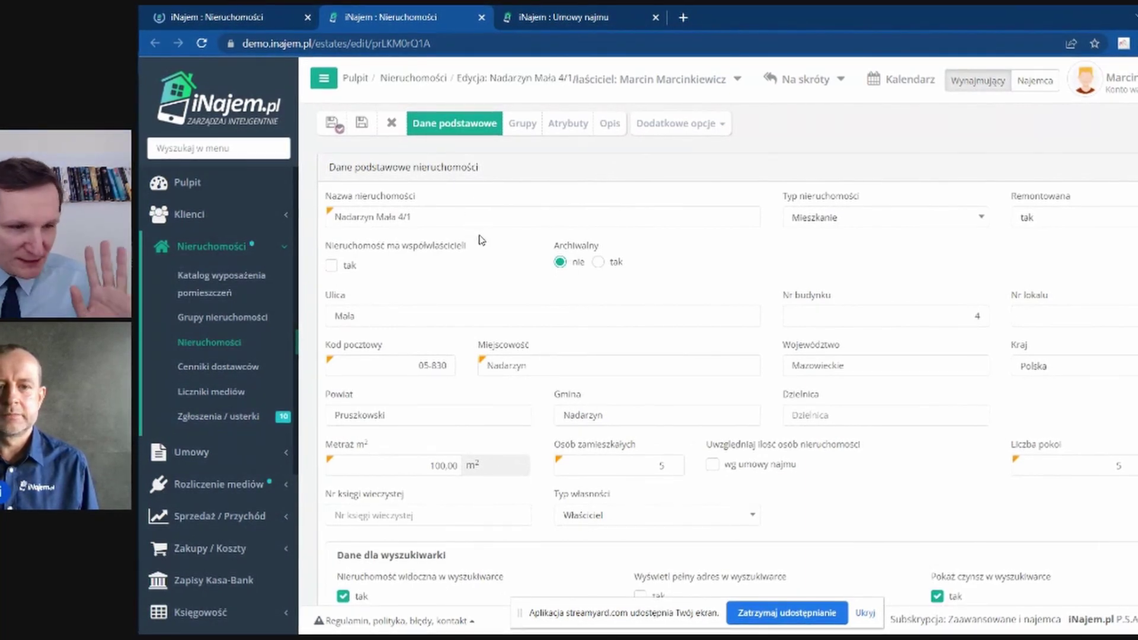
# Step: Review the property's groups, attributes and description, highlighting the description sentence
pyautogui.click(524, 129)
pyautogui.click(568, 124)
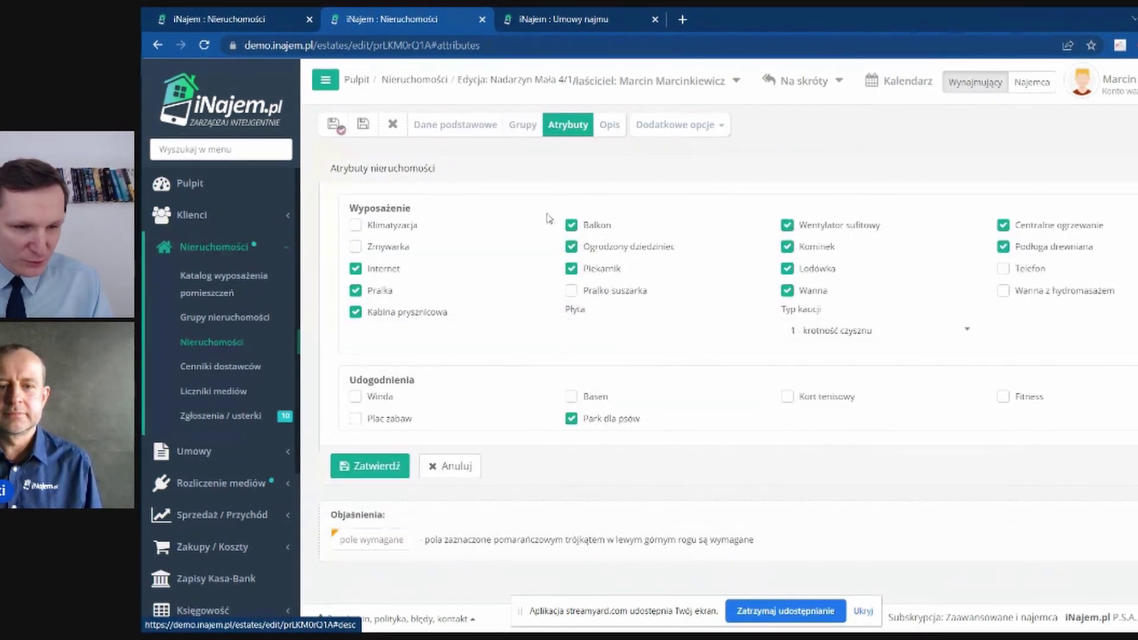
pyautogui.click(611, 126)
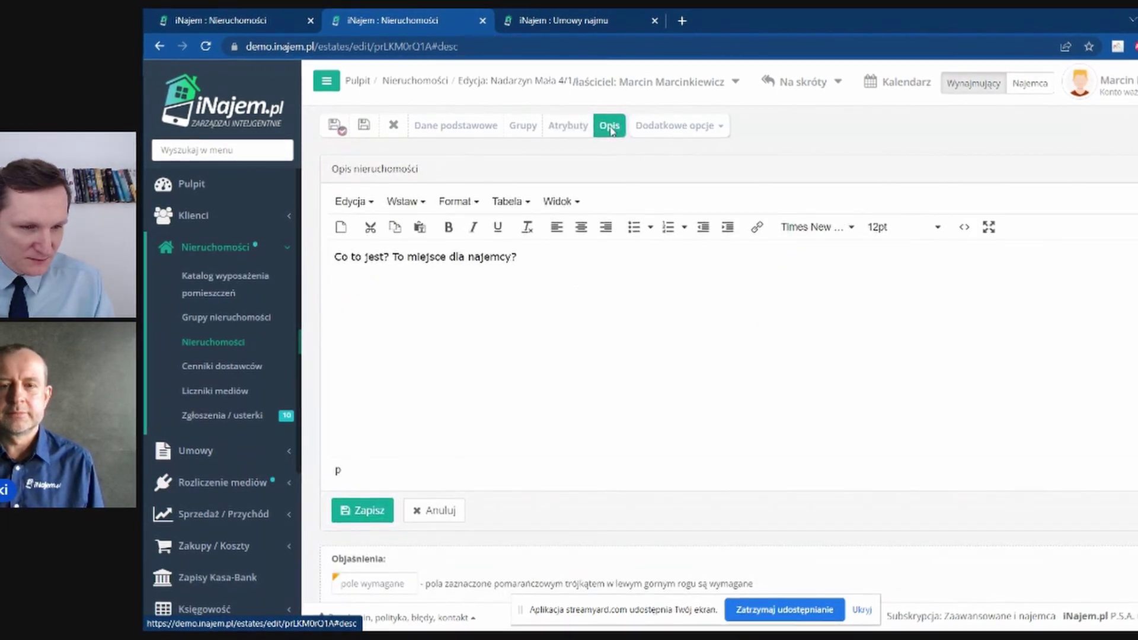
pyautogui.moveTo(554, 257); pyautogui.dragTo(331, 254)
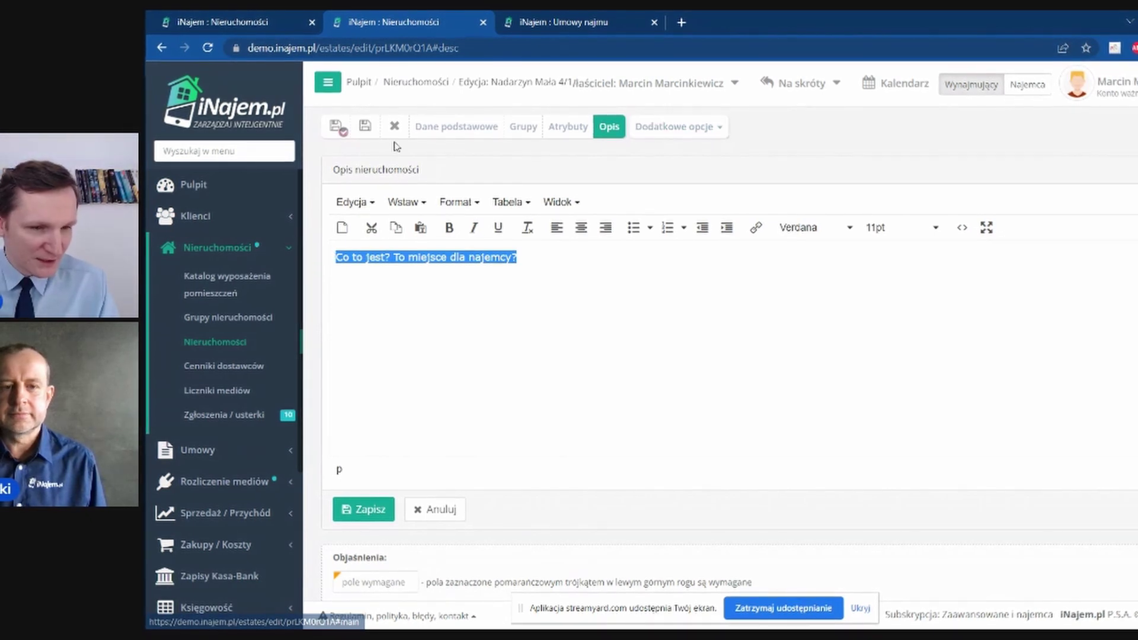
# Step: View the additional options offered for the property, close them and deselect the description text
pyautogui.click(674, 133)
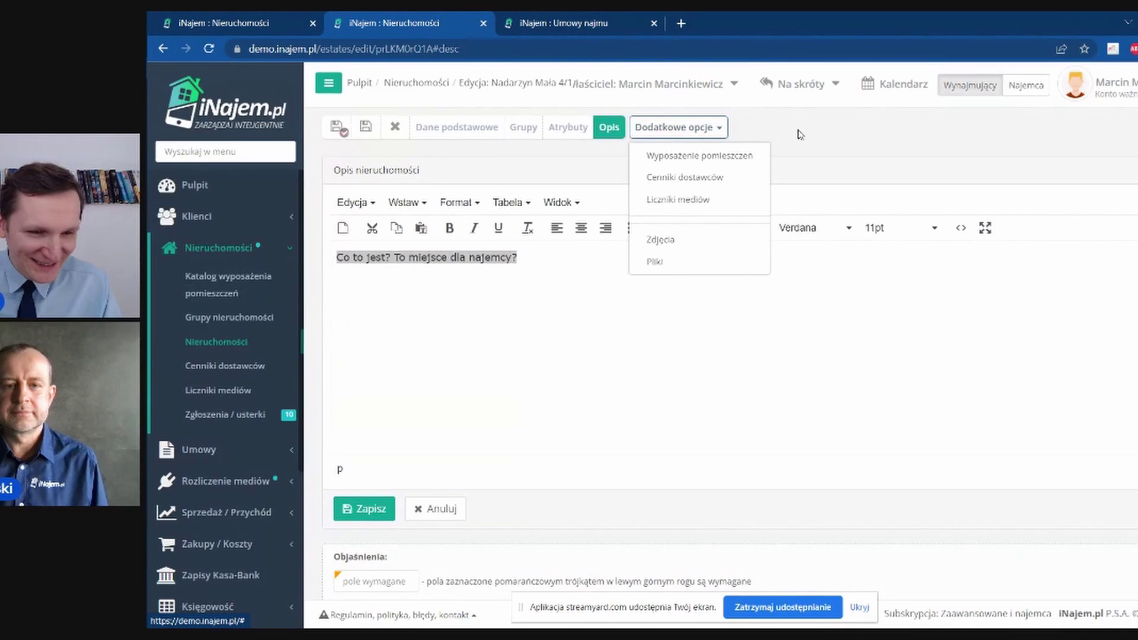
pyautogui.click(826, 145)
pyautogui.click(442, 257)
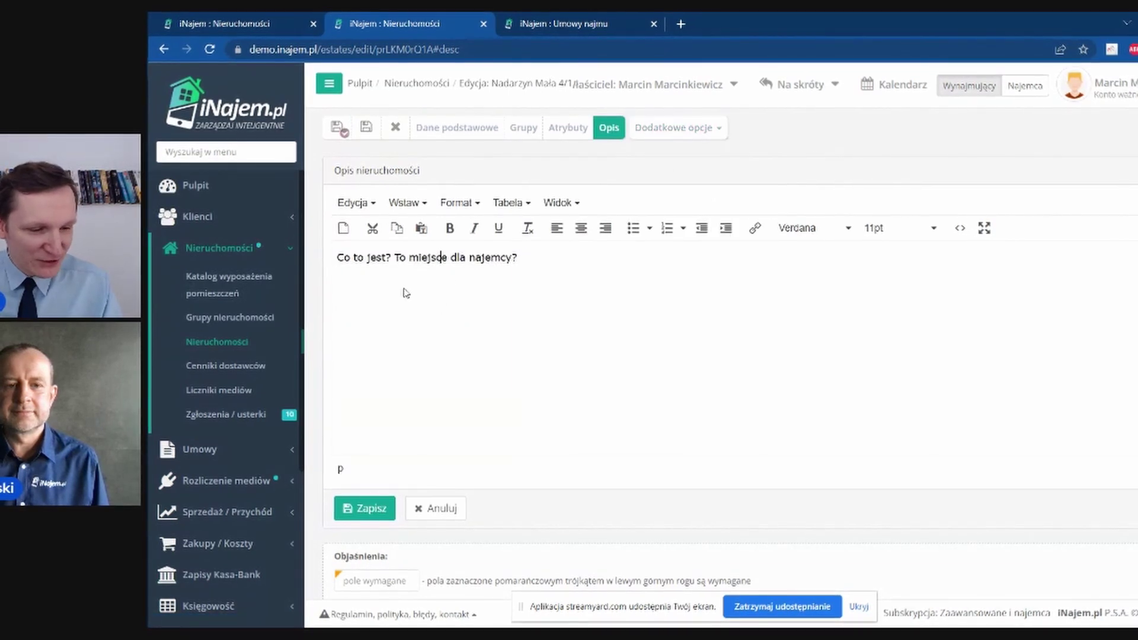
pyautogui.click(517, 322)
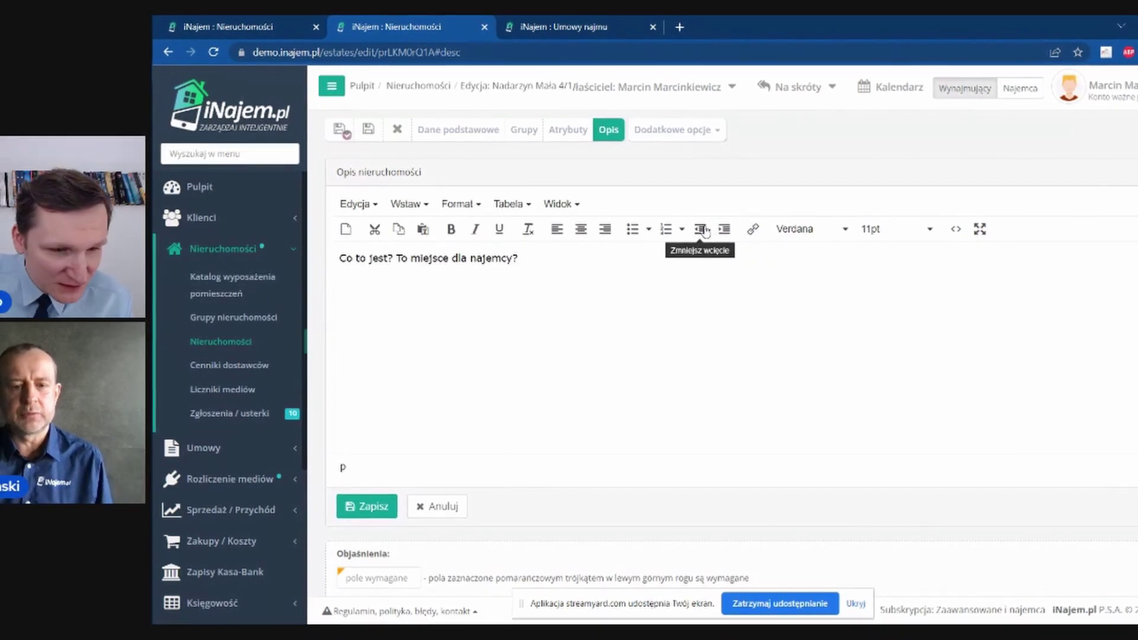
# Step: Examine the property's basic data, including address, rent amount and cycle, GPS coordinates, tenant information and PIN keys section
pyautogui.click(455, 132)
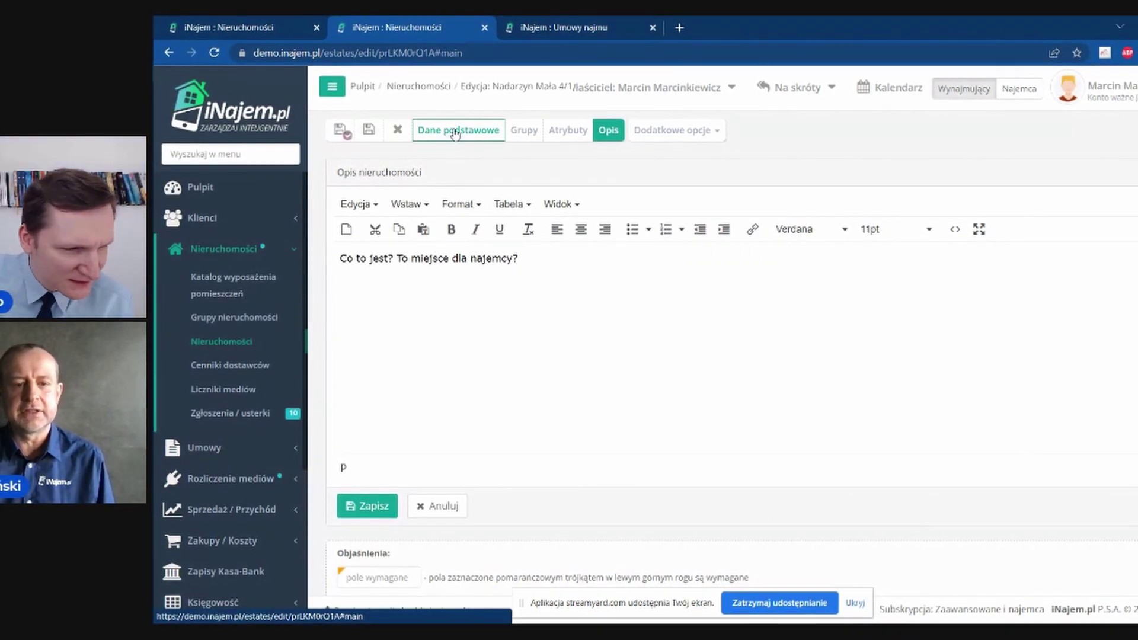
pyautogui.scroll(-5, 619, 285)
pyautogui.scroll(-3, 617, 284)
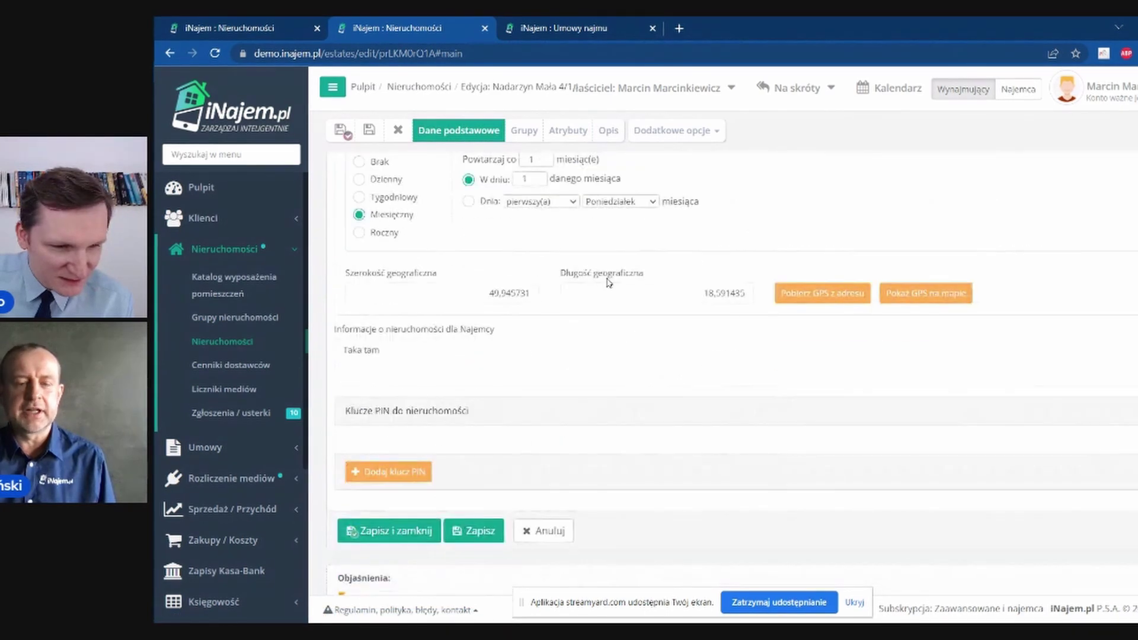
pyautogui.scroll(3, 604, 273)
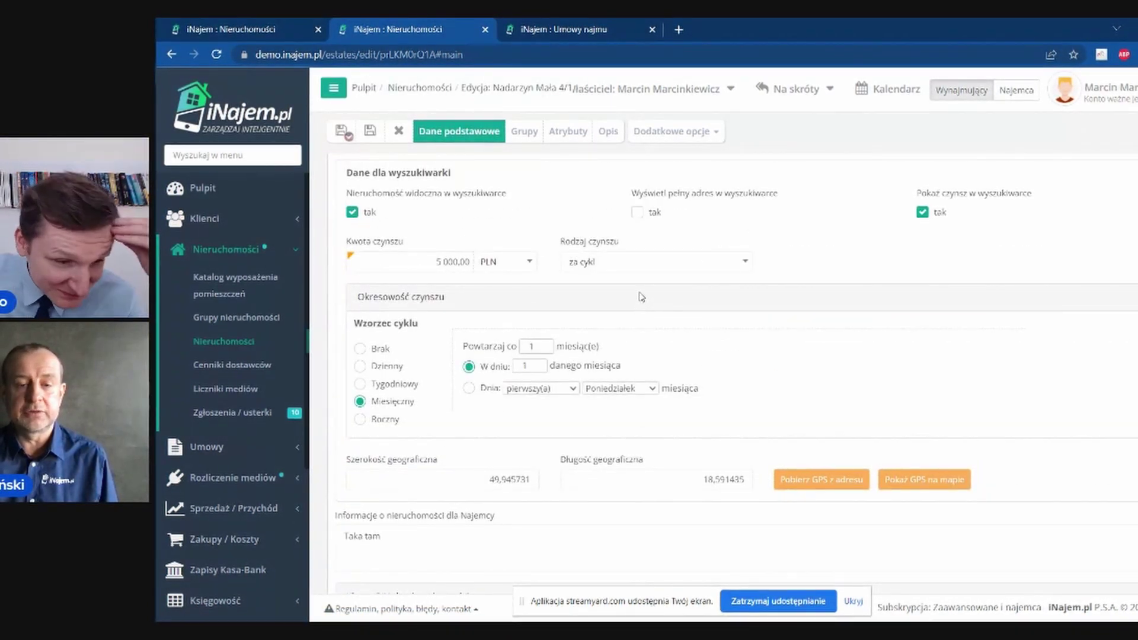
pyautogui.scroll(3, 630, 282)
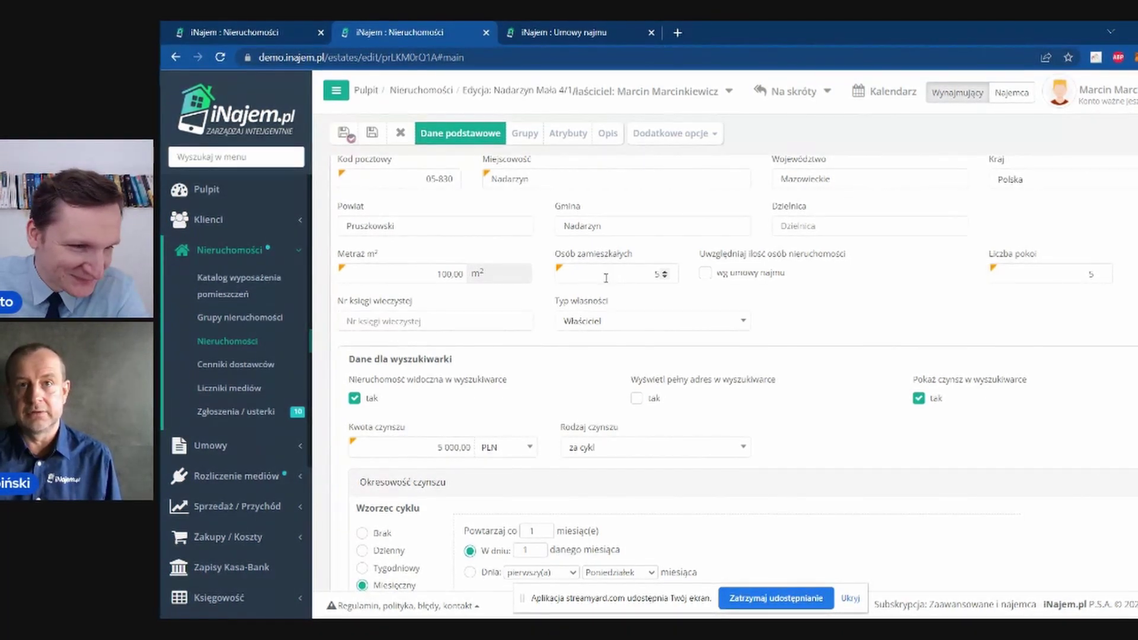
pyautogui.scroll(3, 611, 274)
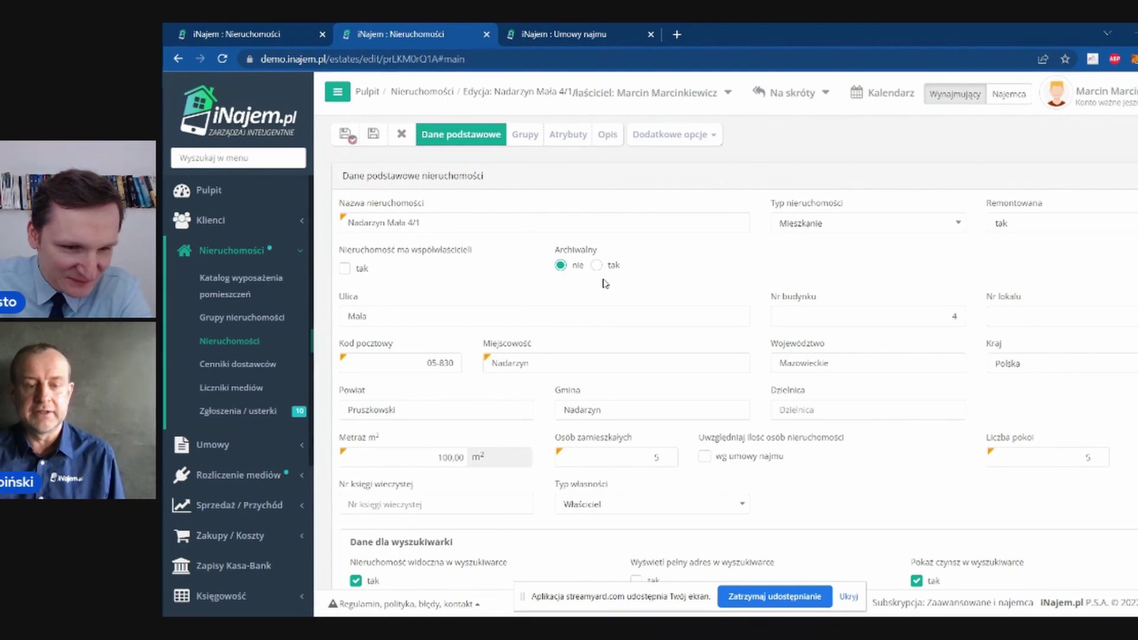
pyautogui.scroll(-10, 604, 285)
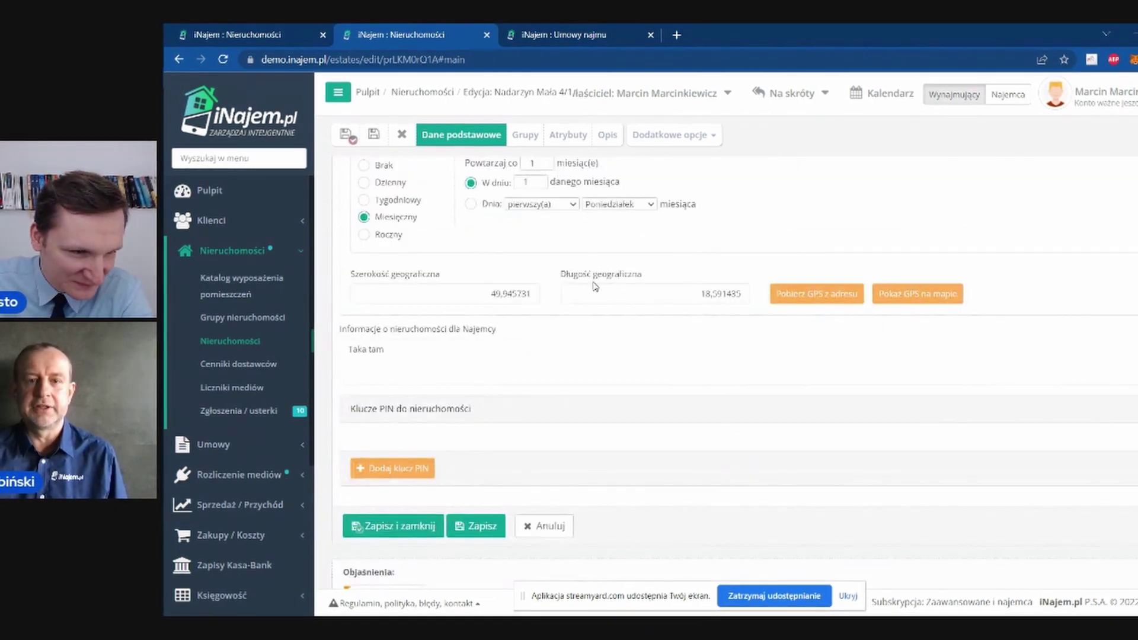
pyautogui.scroll(3, 595, 287)
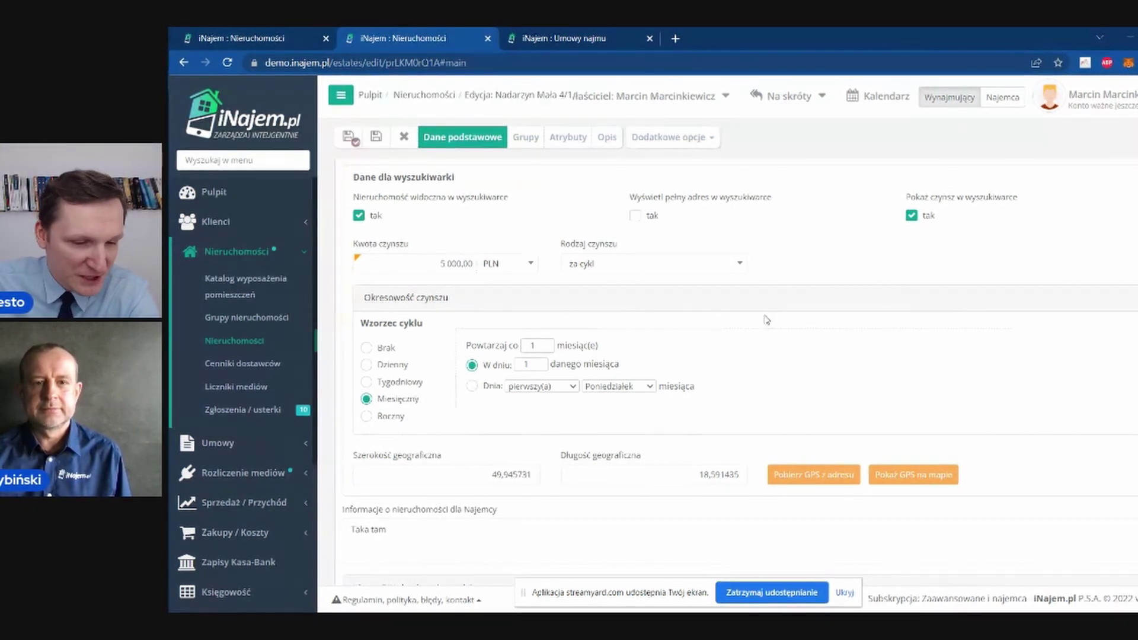
pyautogui.scroll(-3, 564, 256)
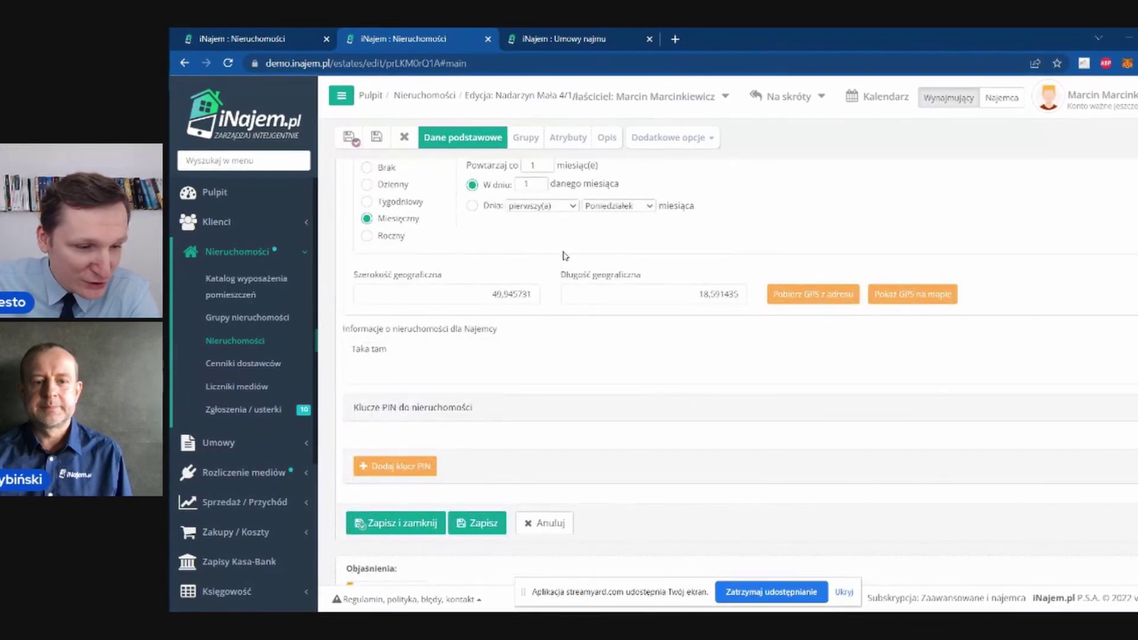
pyautogui.scroll(10, 639, 295)
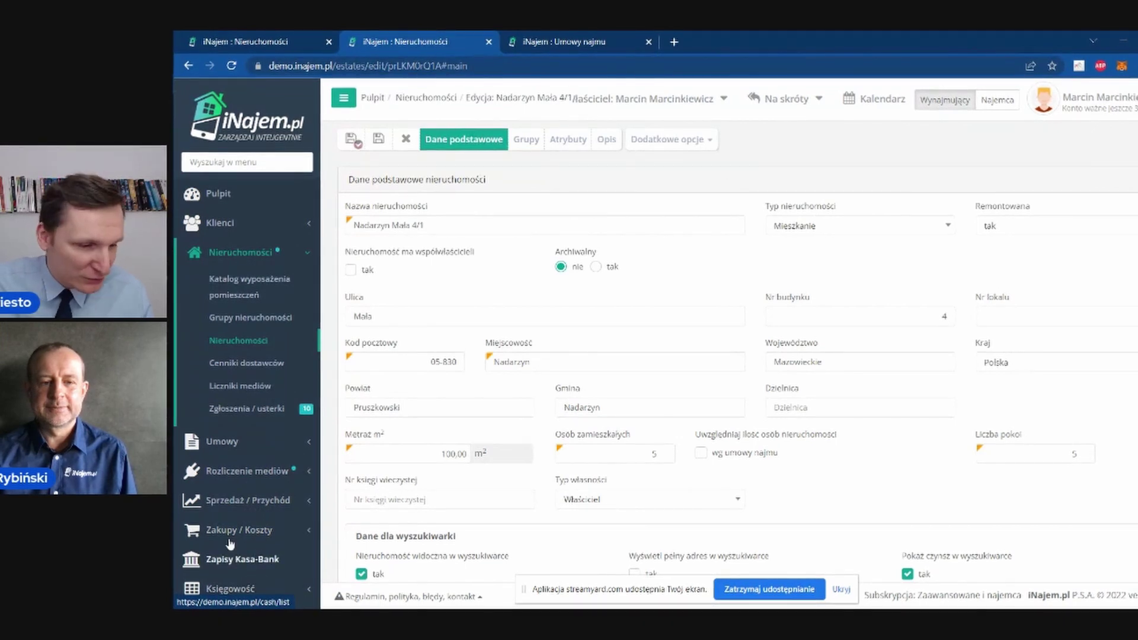
pyautogui.scroll(-3, 217, 471)
pyautogui.scroll(-2, 218, 471)
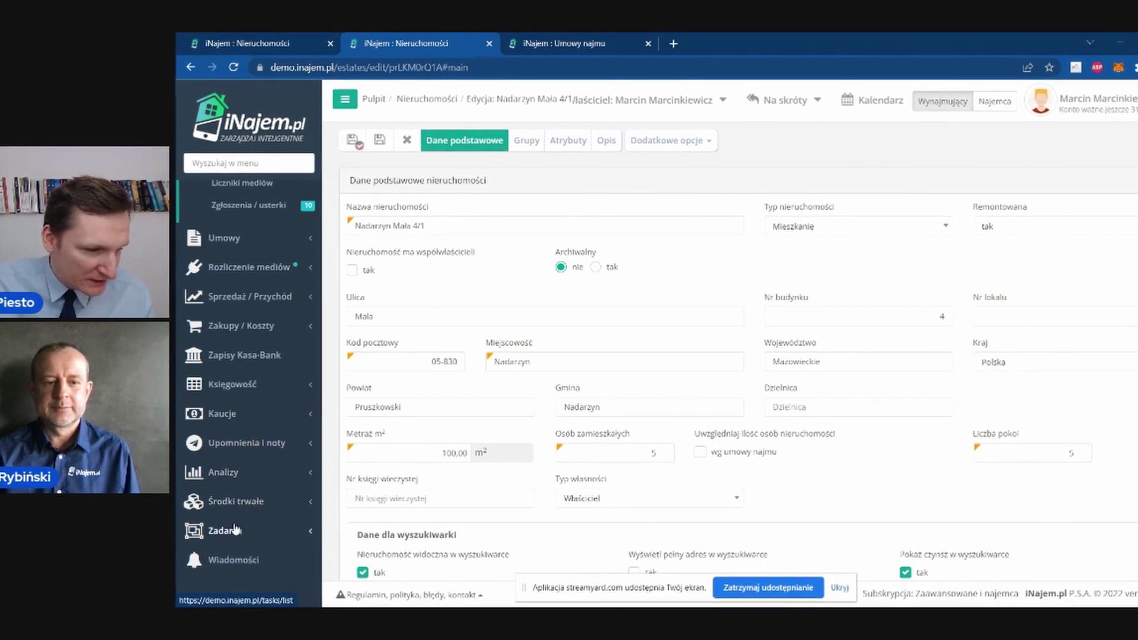
pyautogui.scroll(4, 254, 403)
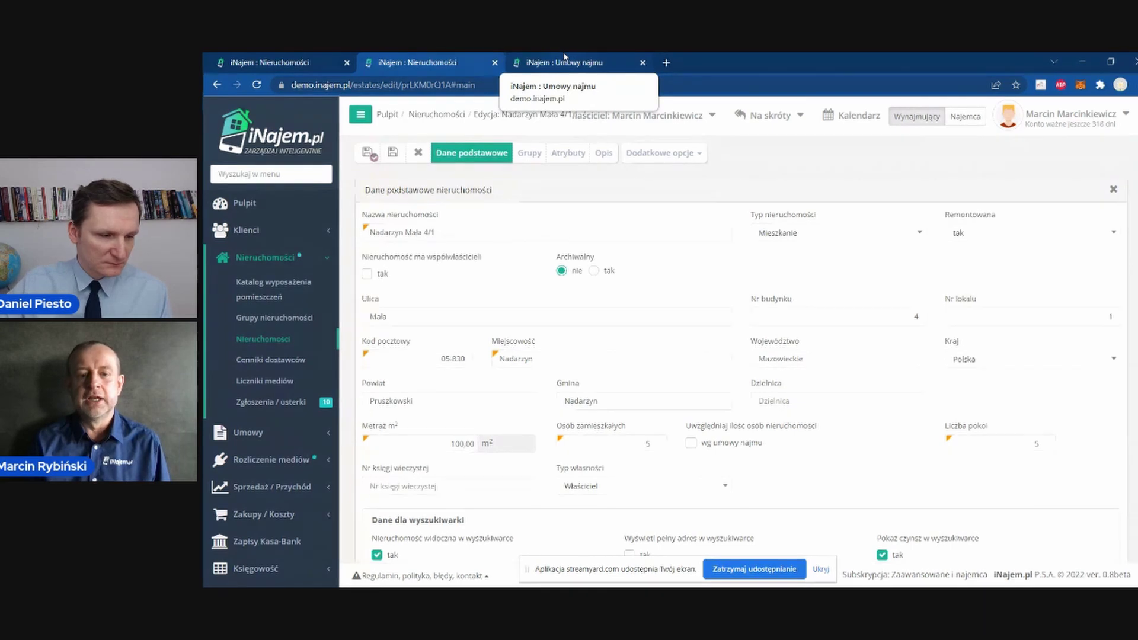
# Step: Load the list of lease agreements (Umowy najmu) and bring up the lease already open for editing
pyautogui.click(285, 442)
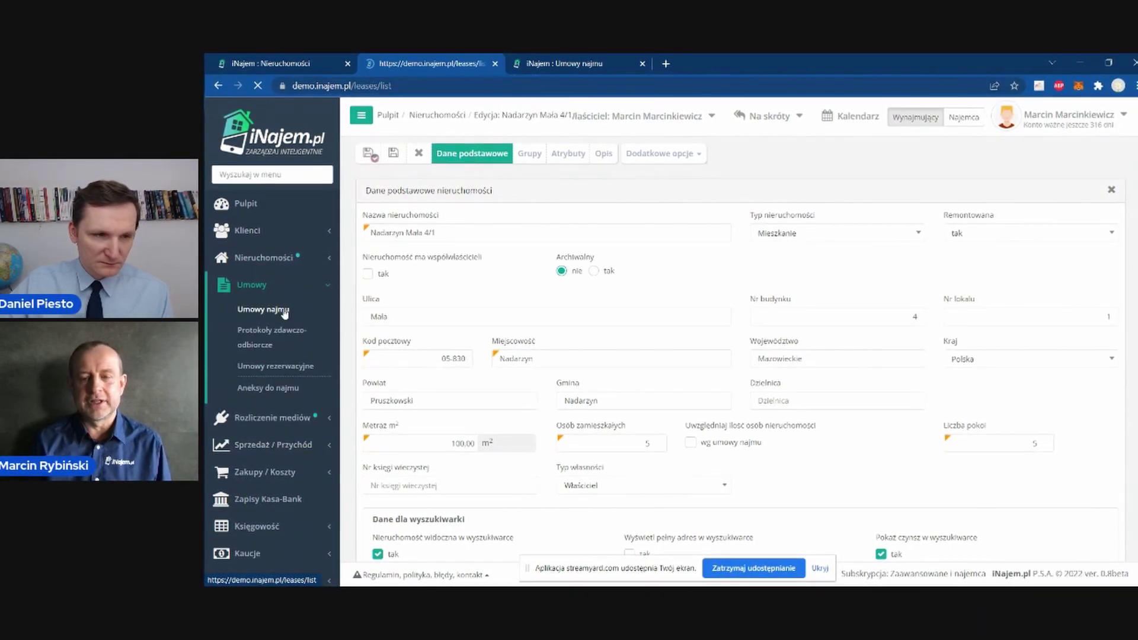
pyautogui.click(560, 64)
pyautogui.click(418, 59)
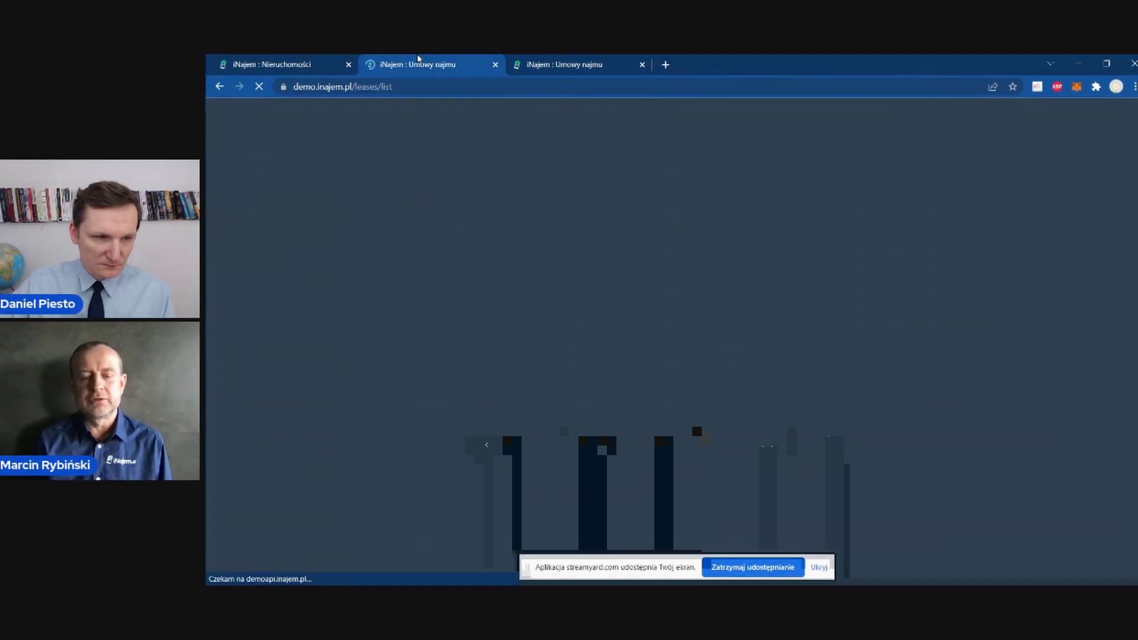
pyautogui.click(573, 58)
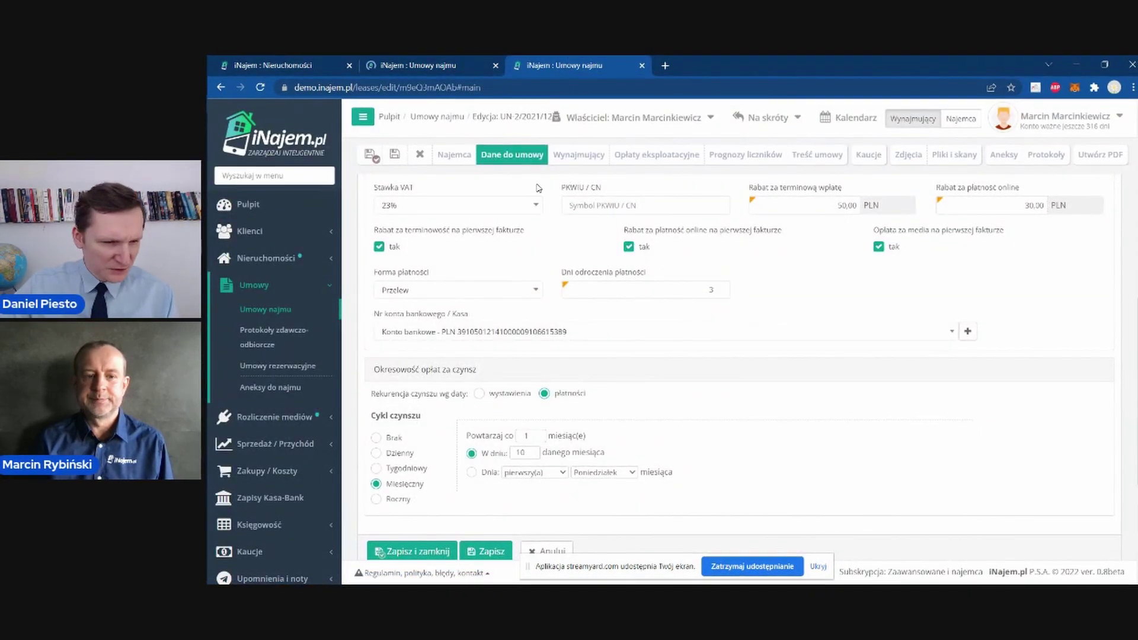
# Step: Examine the lease's contract data, highlighting the contract number and checking the property, dates, rent, discounts and payment cycle
pyautogui.scroll(10, 552, 202)
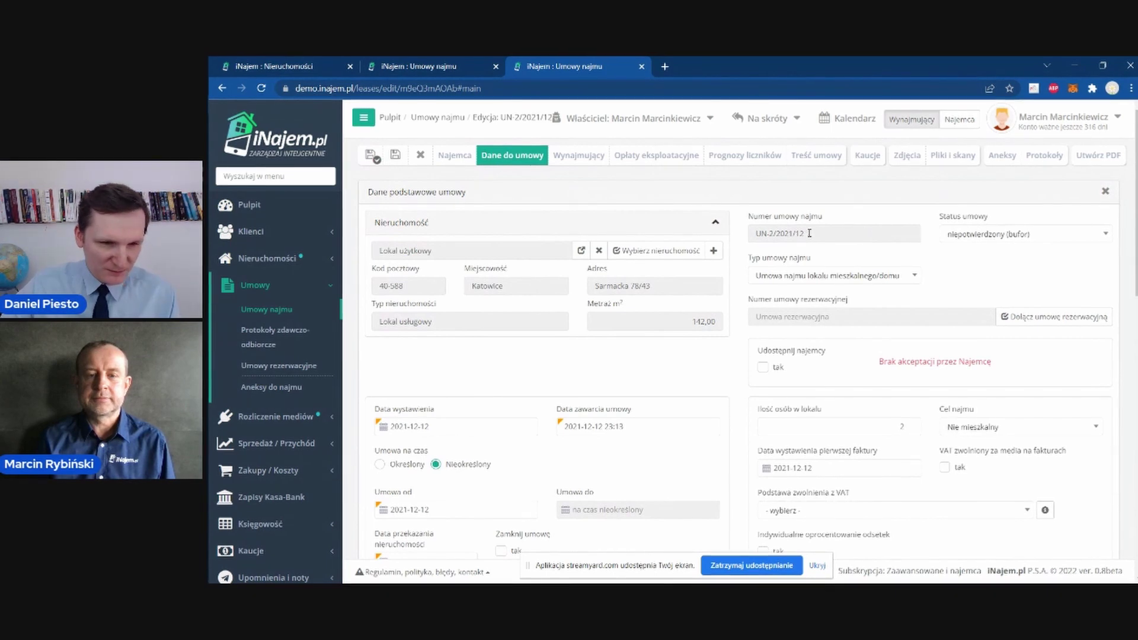
pyautogui.moveTo(808, 234); pyautogui.dragTo(760, 233)
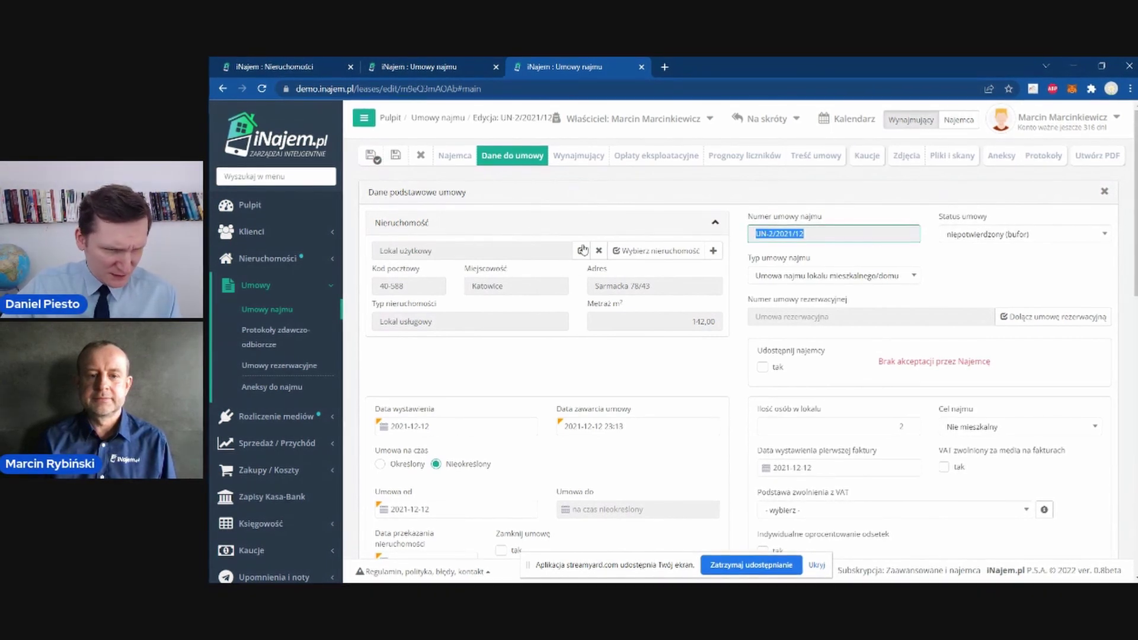
pyautogui.scroll(-3, 596, 285)
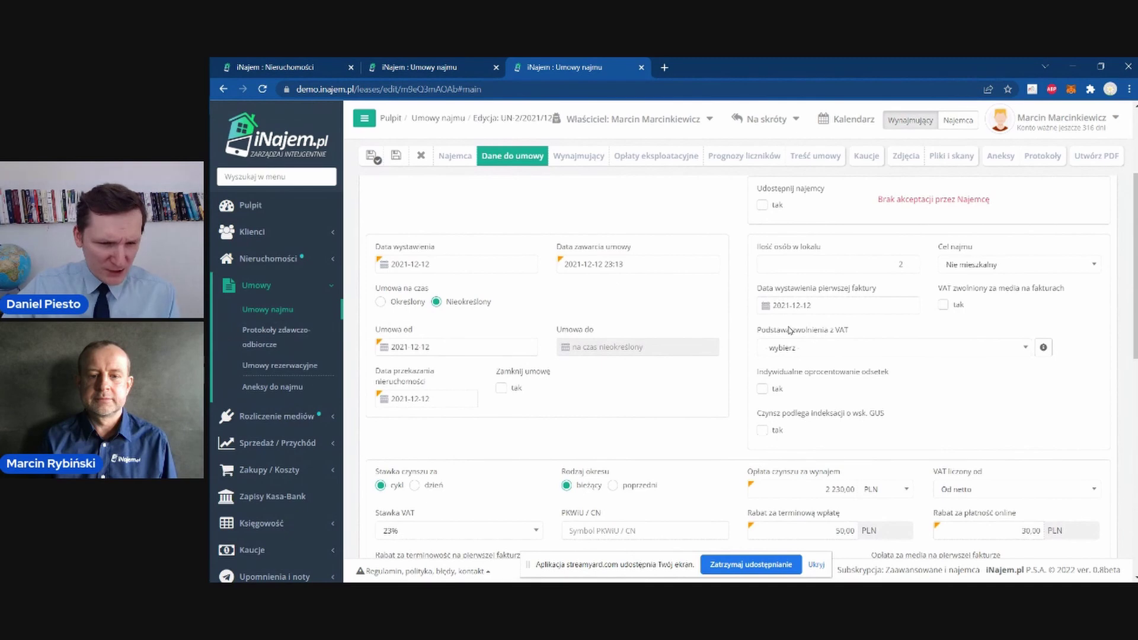
pyautogui.scroll(-5, 785, 331)
pyautogui.scroll(-3, 773, 326)
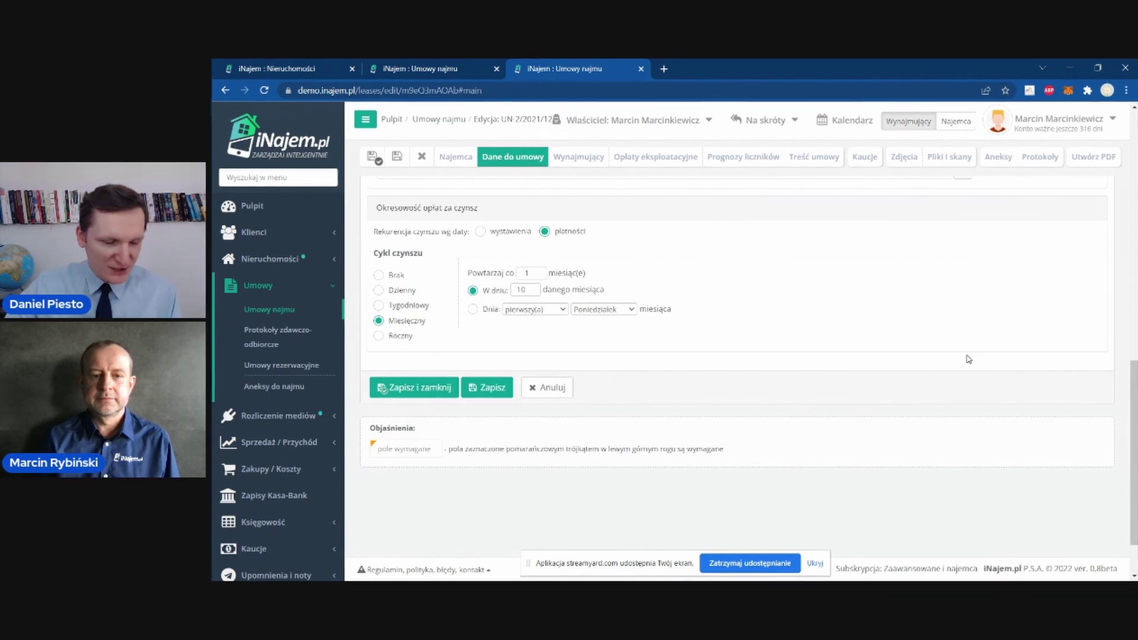
pyautogui.scroll(15, 858, 330)
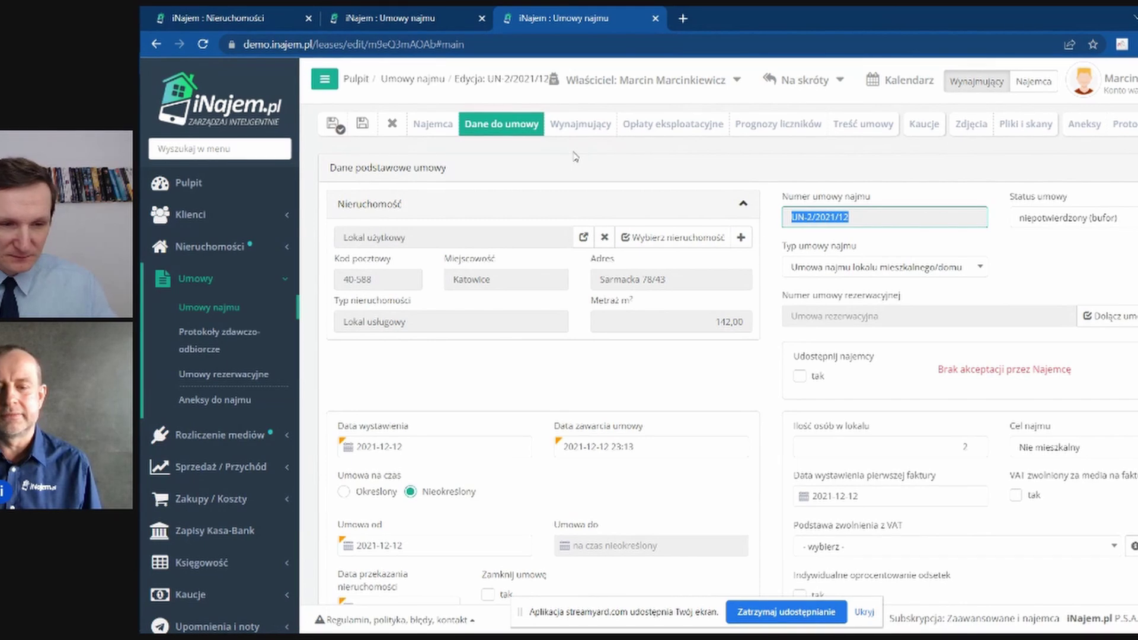
pyautogui.hotkey('alt', 'Tab')
pyautogui.hotkey('alt', 'Tab')
pyautogui.hotkey('alt', 'Tab')
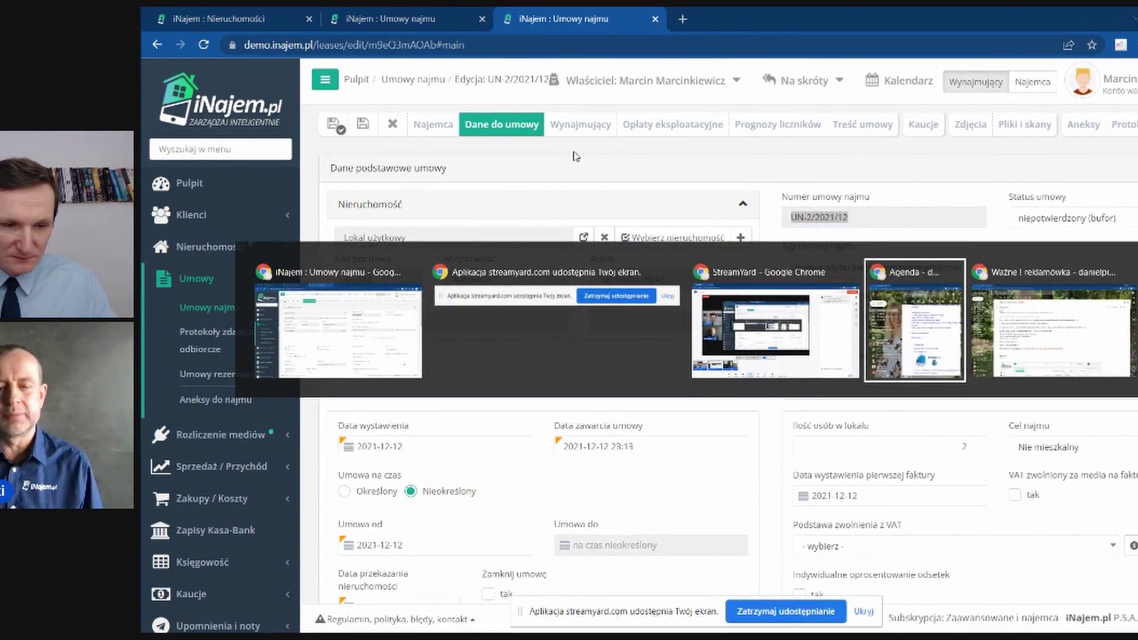
pyautogui.press('Escape')
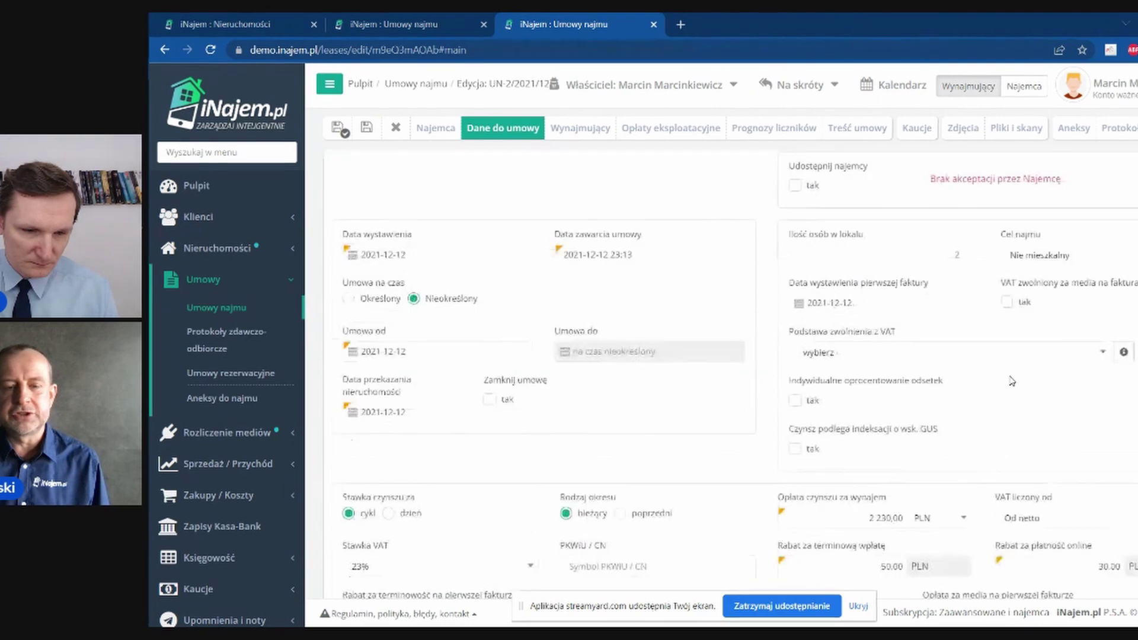
# Step: Set the lease's online payment discount (Rabat za płatność online) to 50 PLN
pyautogui.scroll(-3, 1012, 381)
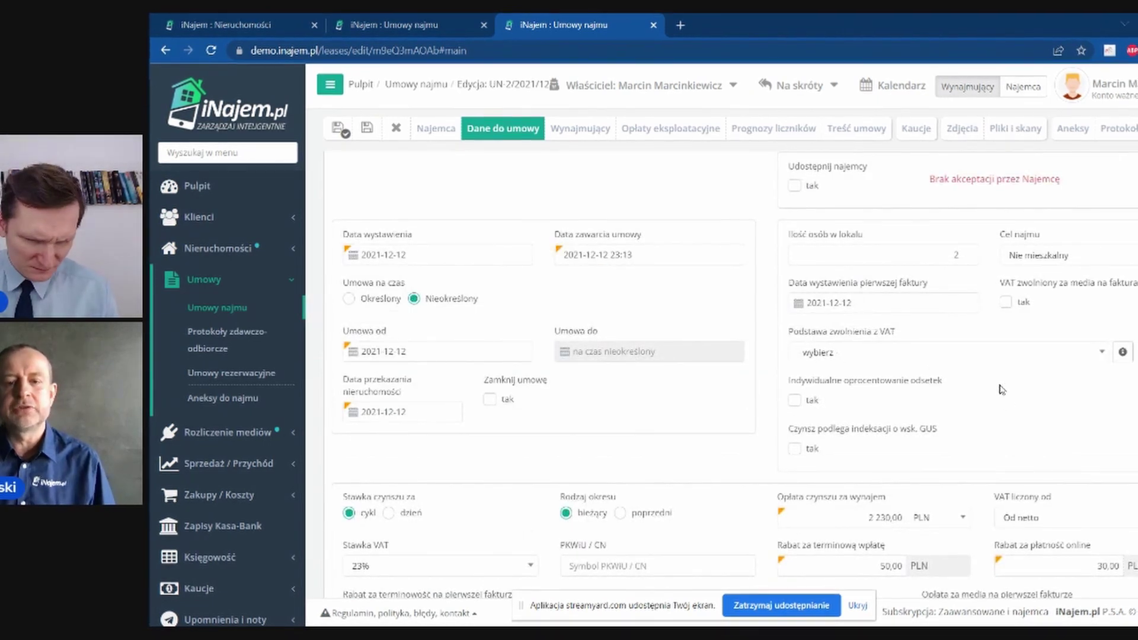
pyautogui.scroll(-7, 1001, 390)
pyautogui.scroll(4, 999, 390)
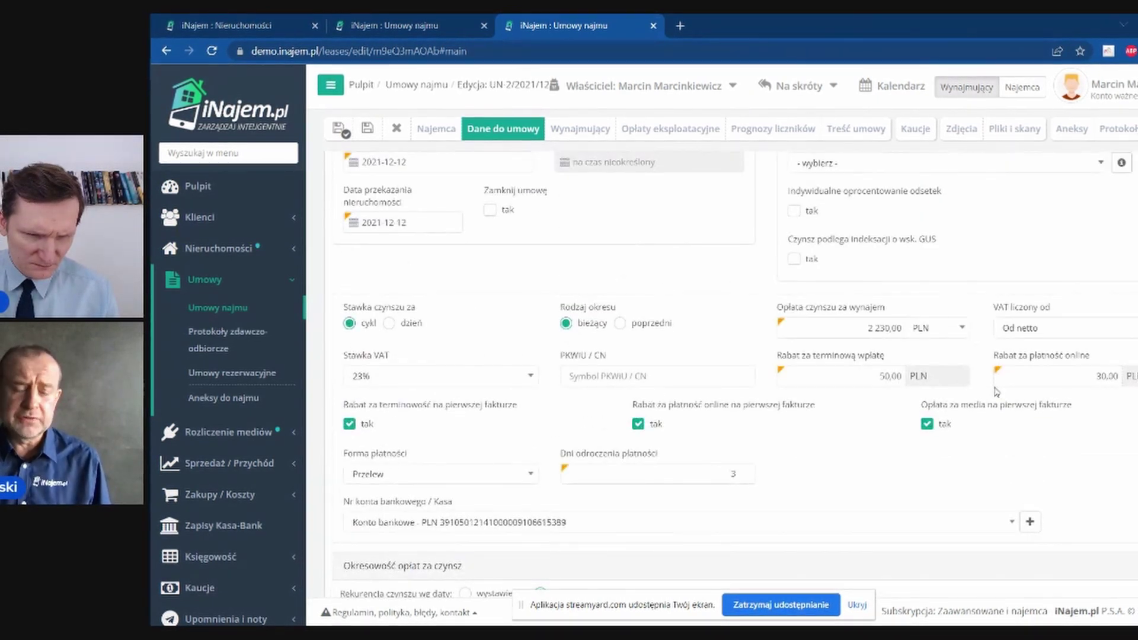
pyautogui.click(869, 327)
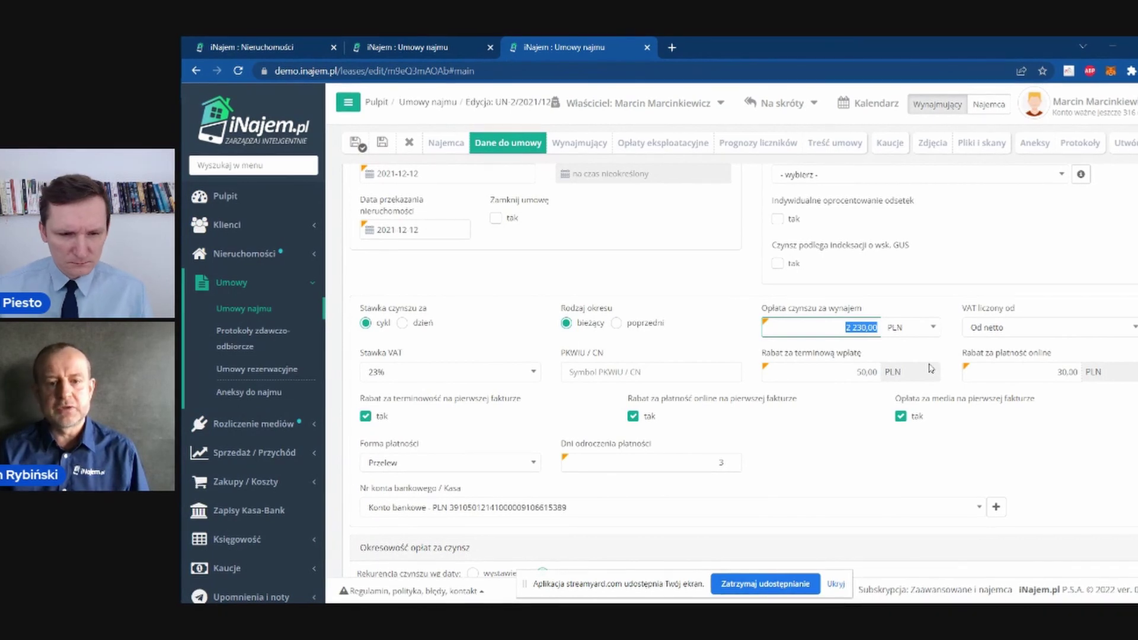
pyautogui.click(1052, 373)
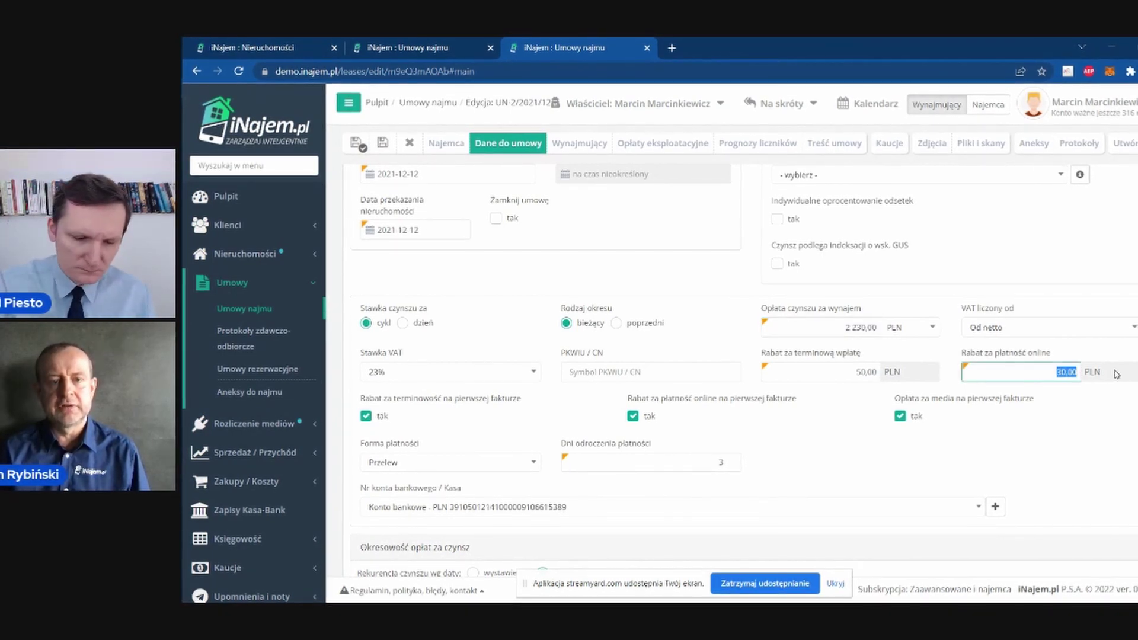
pyautogui.write('50')
pyautogui.click(1109, 408)
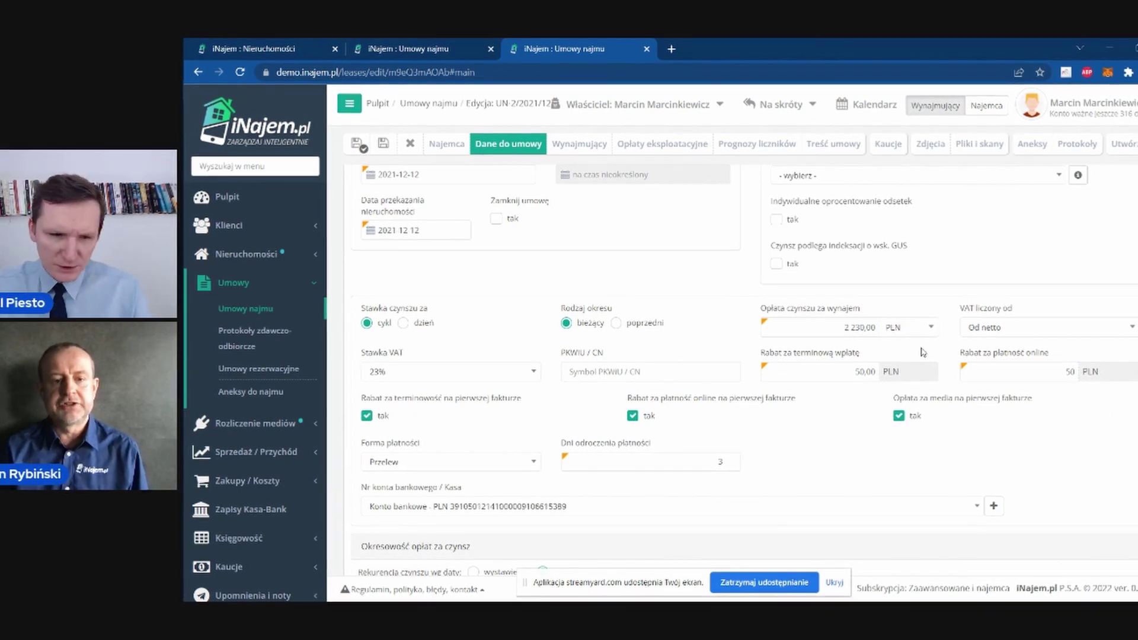
# Step: Set the lease's rent charge (Opłata czynszu za wynajem) to 2 100 PLN
pyautogui.click(865, 327)
pyautogui.write('20')
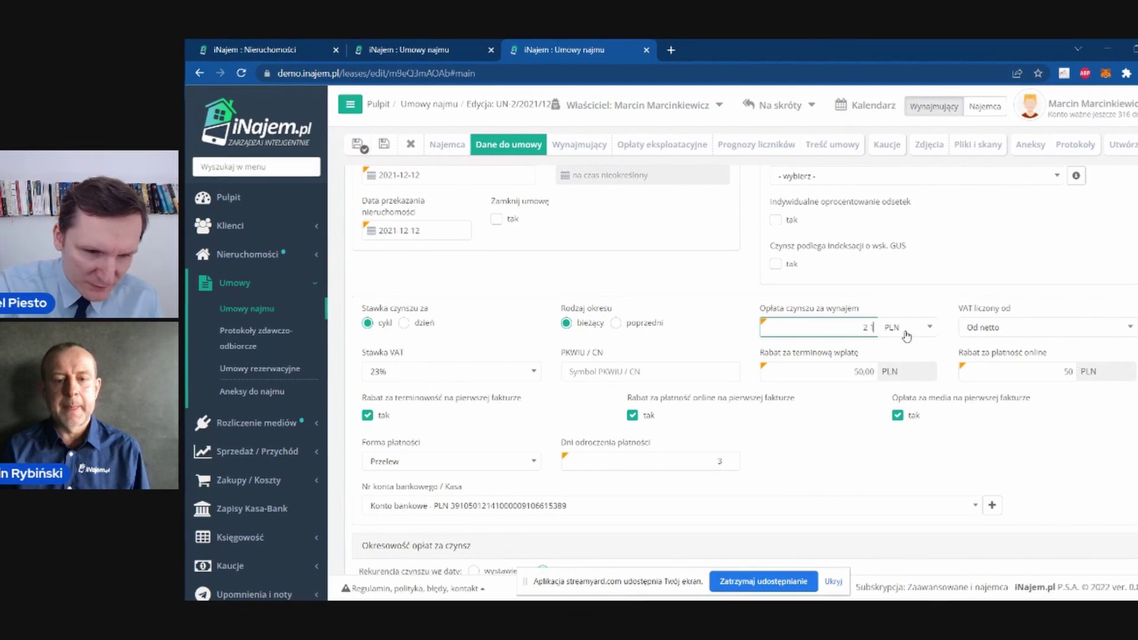
pyautogui.write('00')
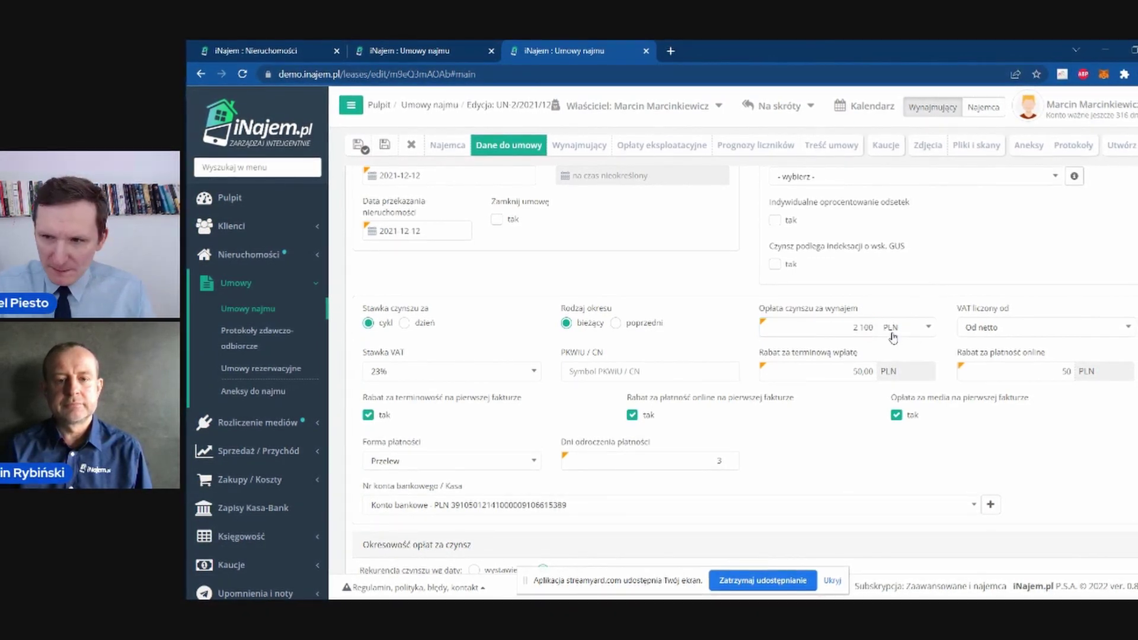
pyautogui.click(896, 334)
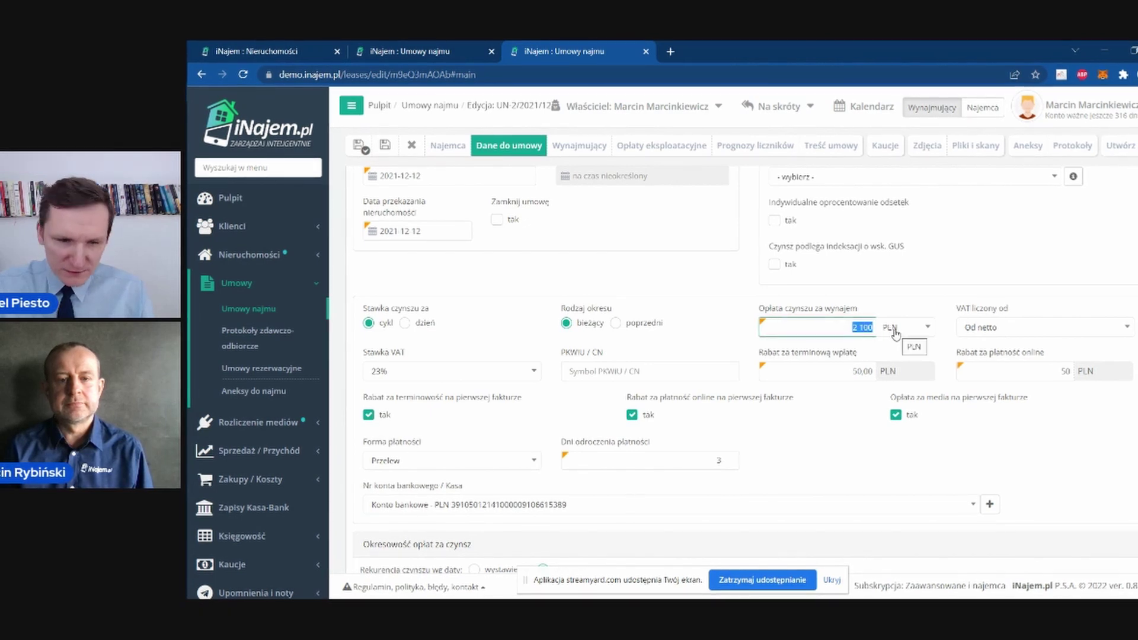
# Step: Set the on-time payment discount (Rabat za terminową wpłatę) to 80 PLN and the online payment discount to 20 PLN
pyautogui.click(843, 373)
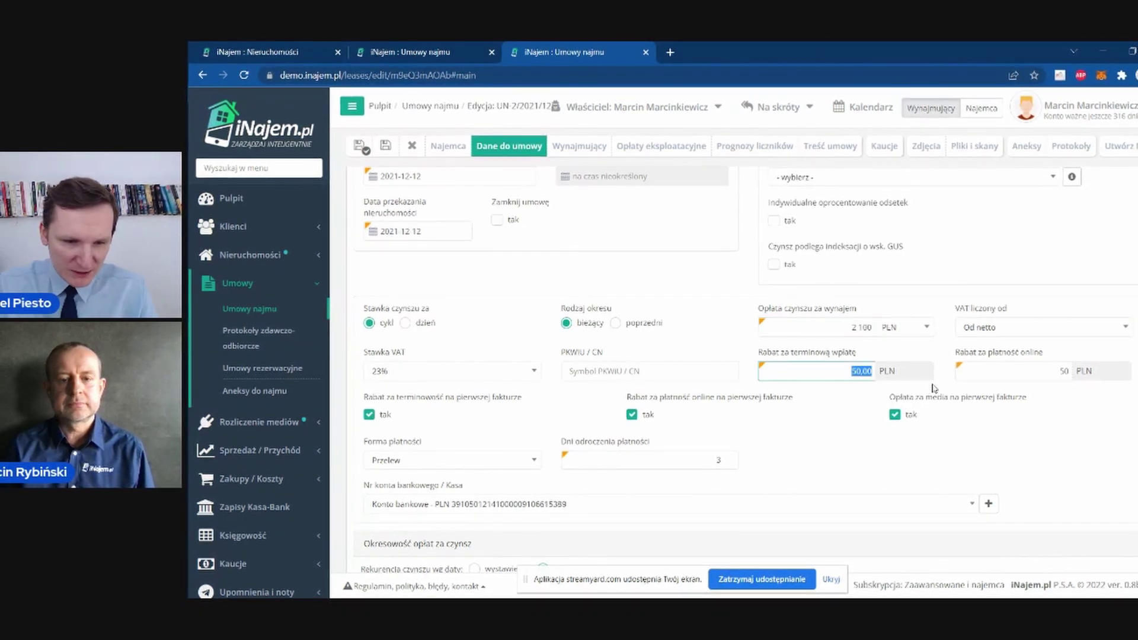
pyautogui.click(1017, 373)
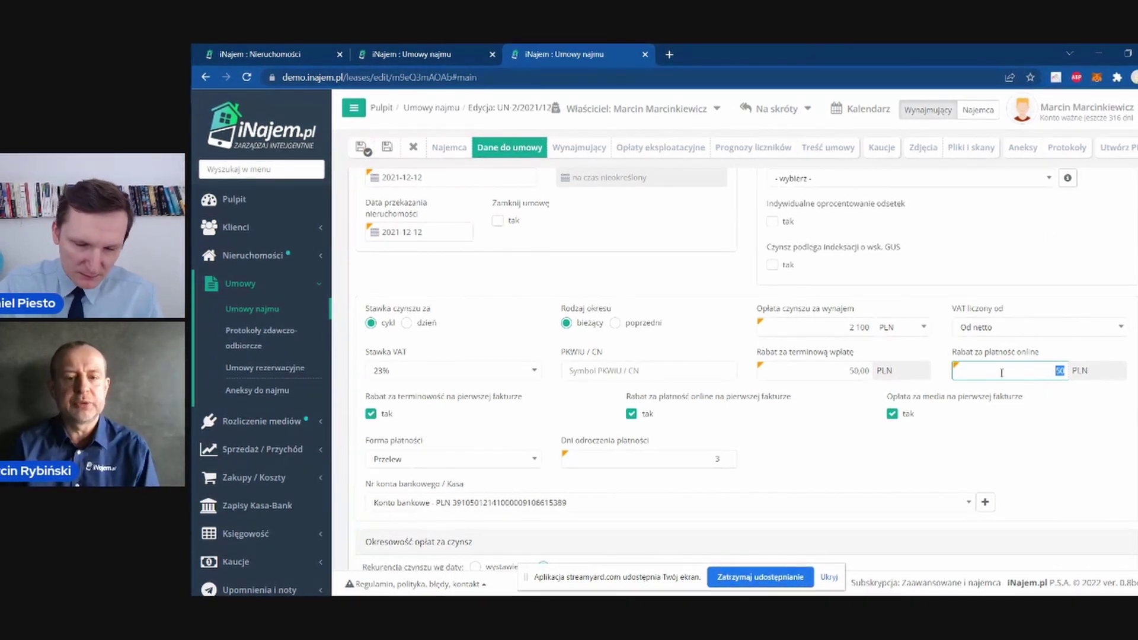
pyautogui.hotkey('shift', 'Tab')
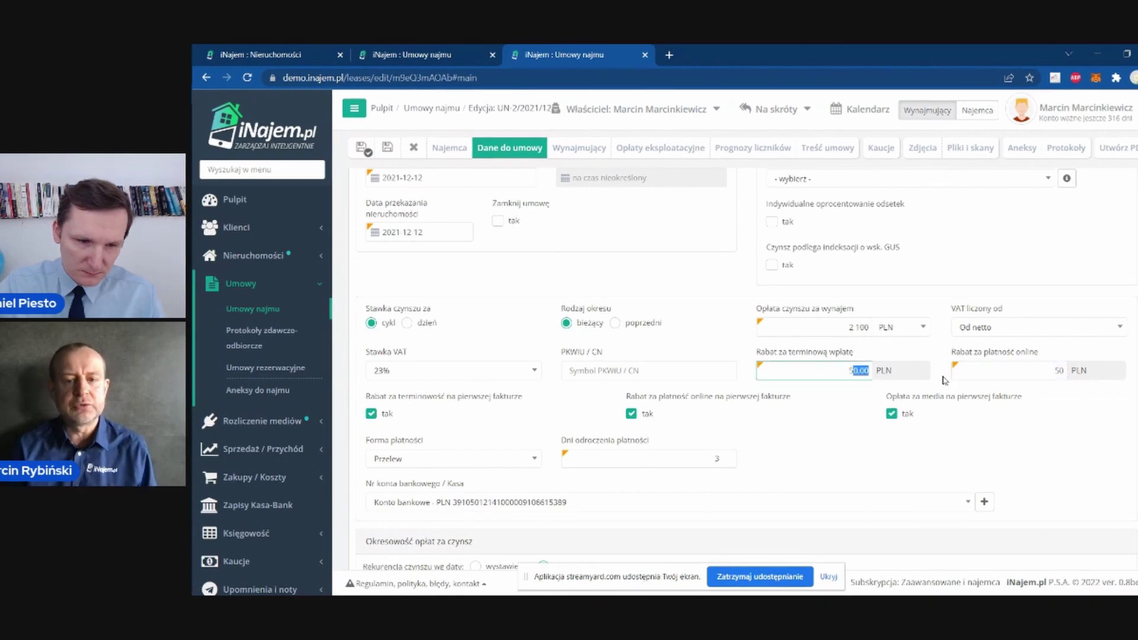
pyautogui.write('80')
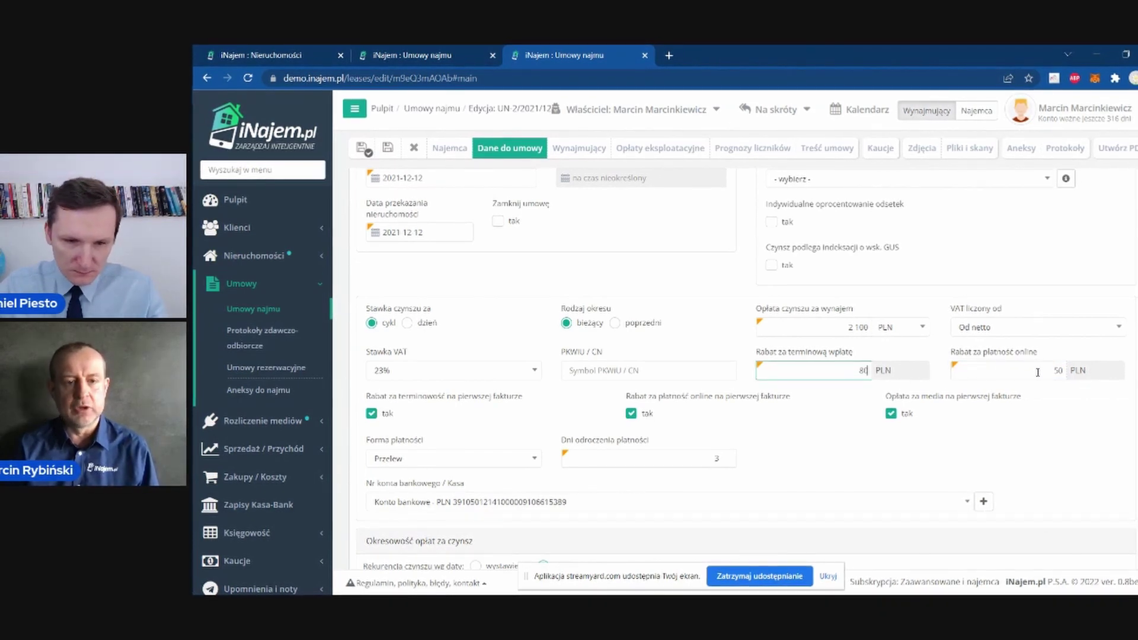
pyautogui.press('Tab')
pyautogui.write('20')
pyautogui.click(1061, 355)
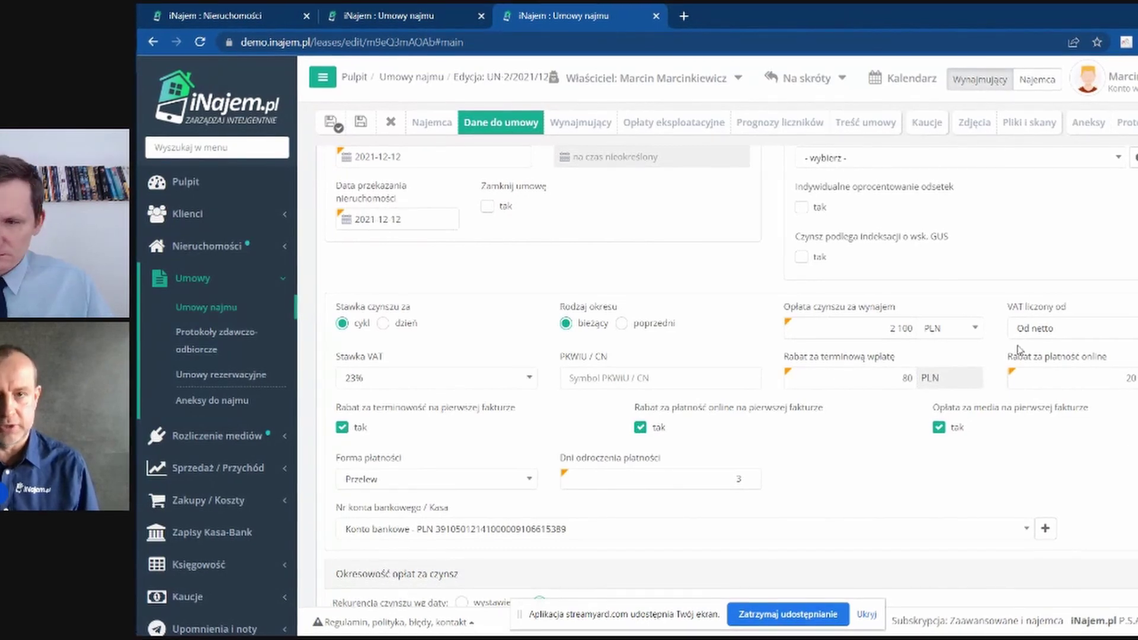
pyautogui.hotkey('alt', 'Tab')
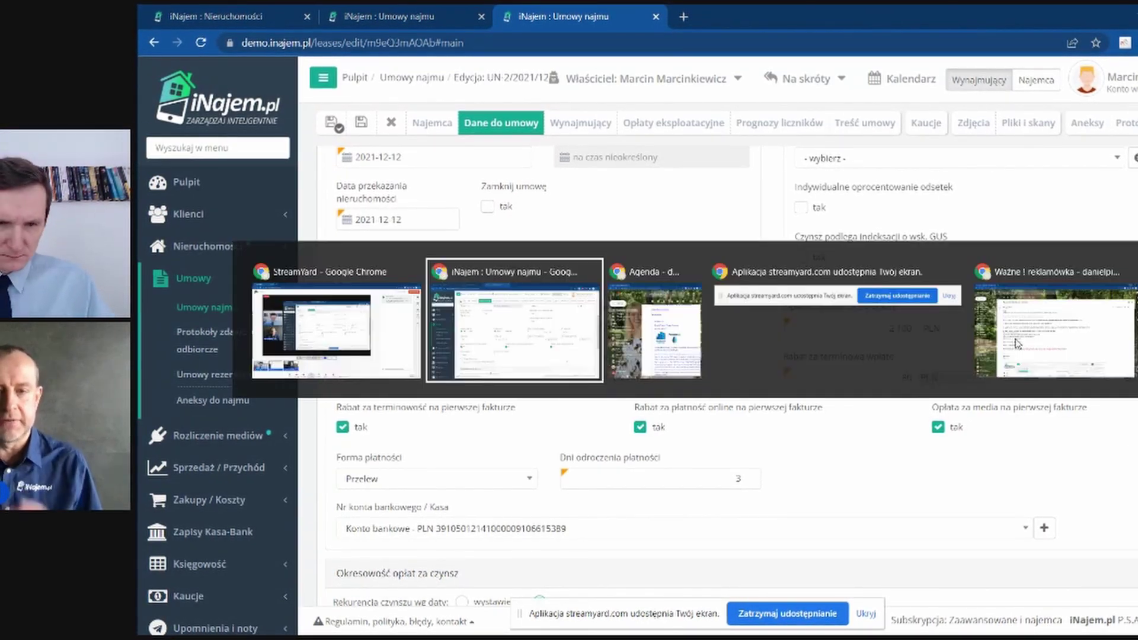
pyautogui.hotkey('alt', 'Tab')
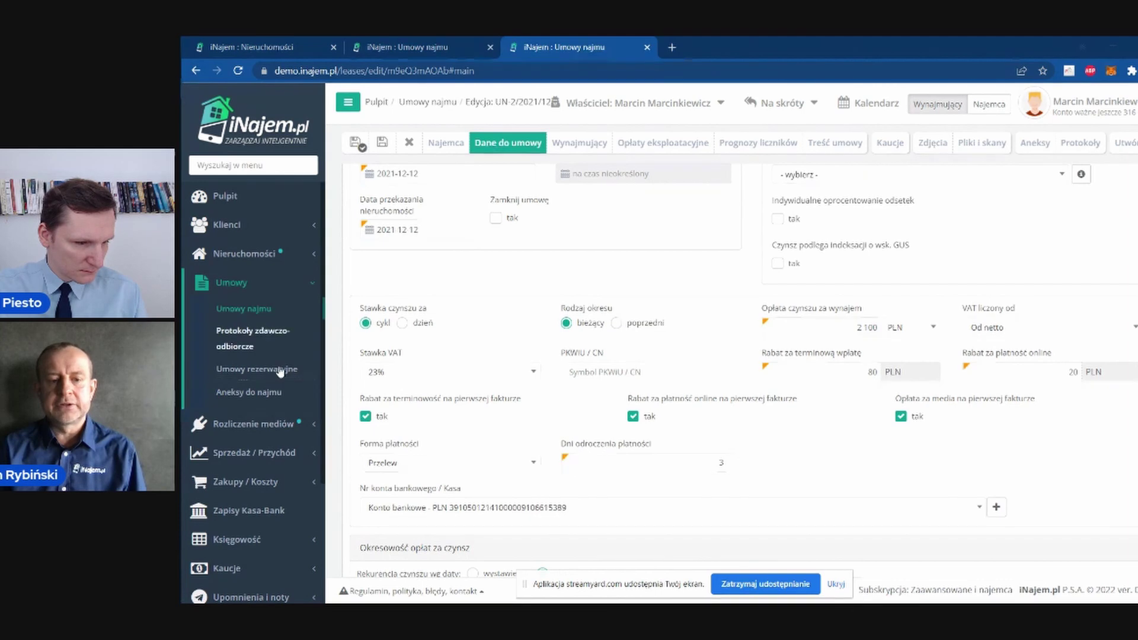
# Step: Load the list for issuing invoices to lease agreements (Wystaw faktury do umów najmu) and close the other two iNajem browser tabs
pyautogui.click(247, 453)
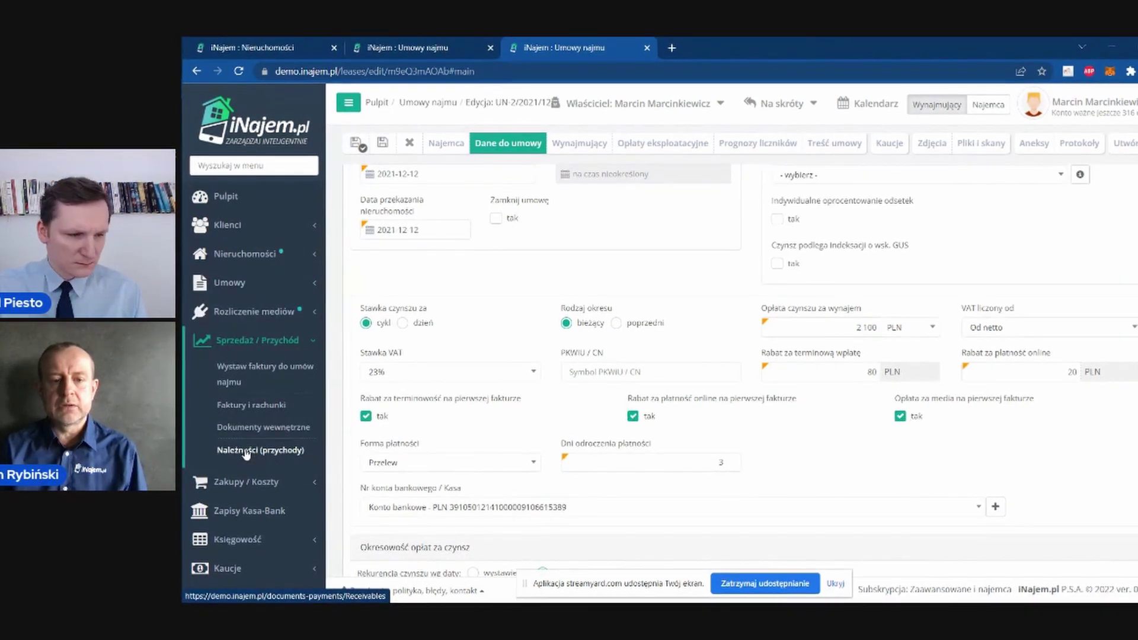
pyautogui.click(265, 379)
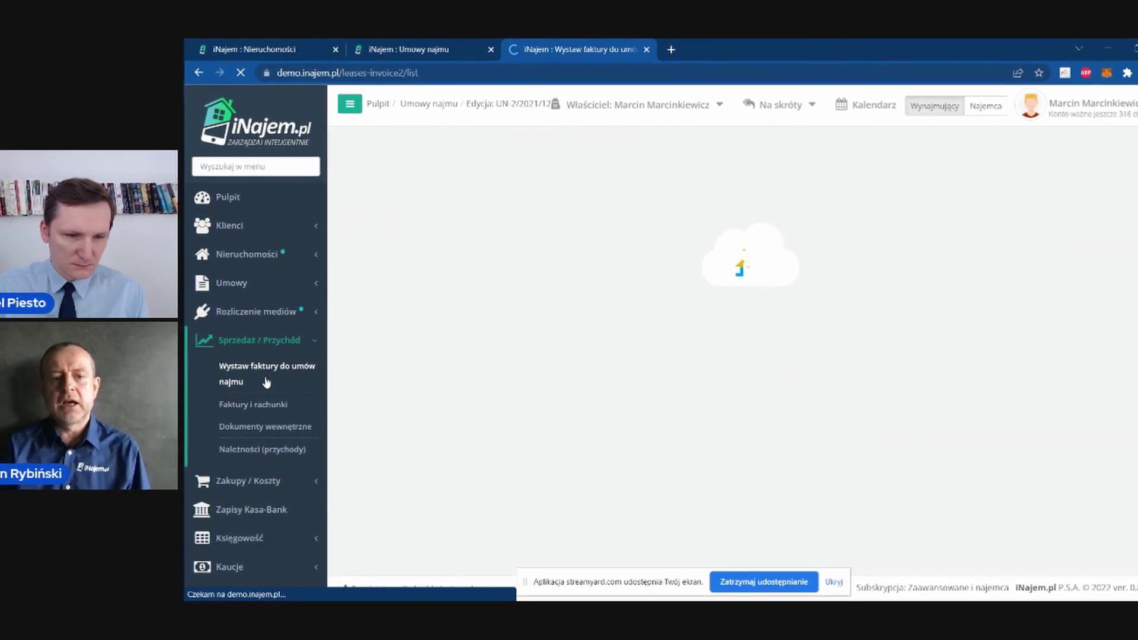
pyautogui.middleClick(244, 47)
pyautogui.middleClick(244, 47)
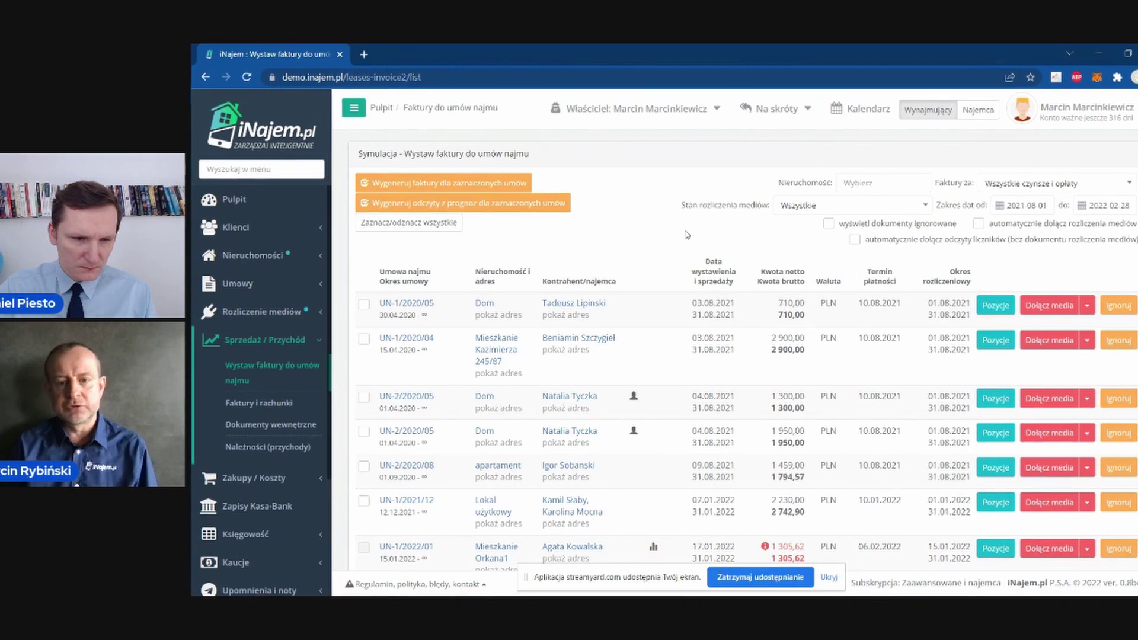
pyautogui.rightClick(687, 235)
pyautogui.click(661, 185)
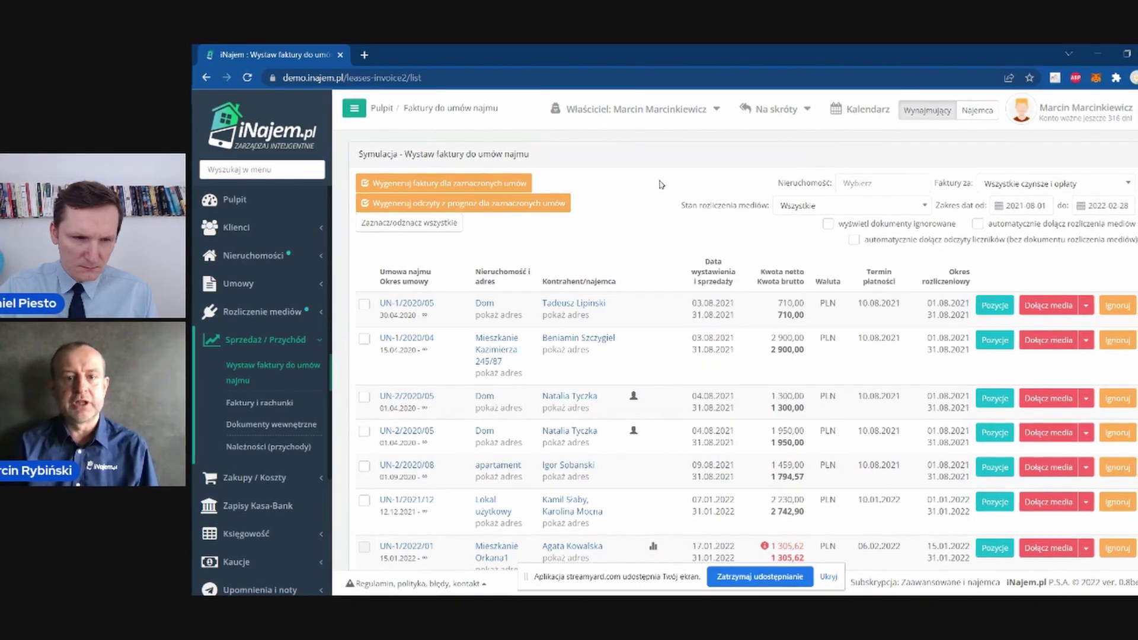